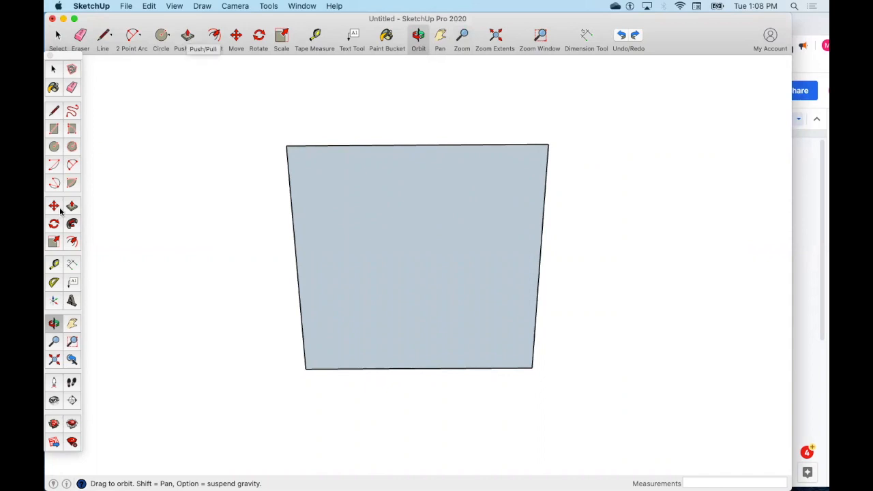
Step: Push/Pull the square face to a thickness of 0.75 inch
left_click(186, 35)
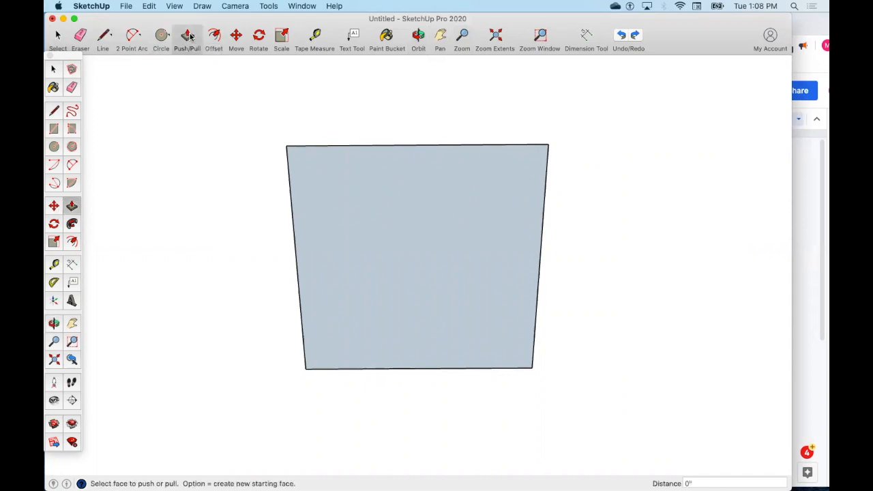
left_click(389, 222)
left_click_drag(389, 222, 395, 190)
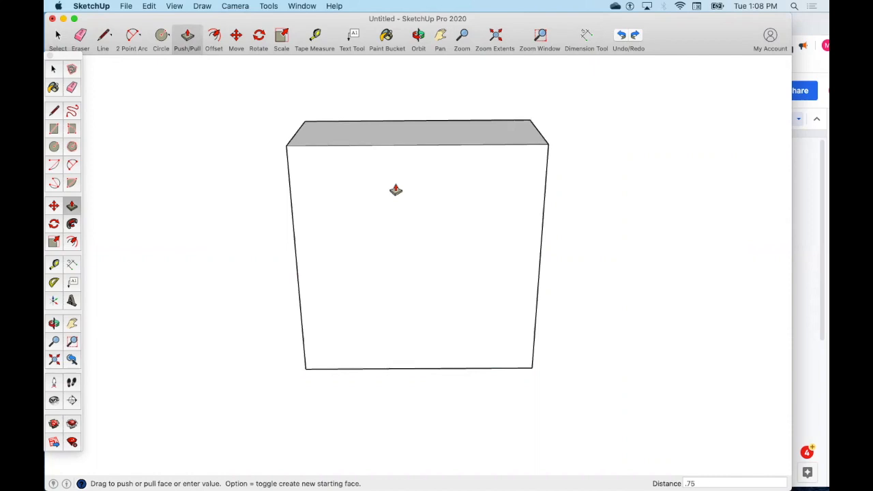
key("Return")
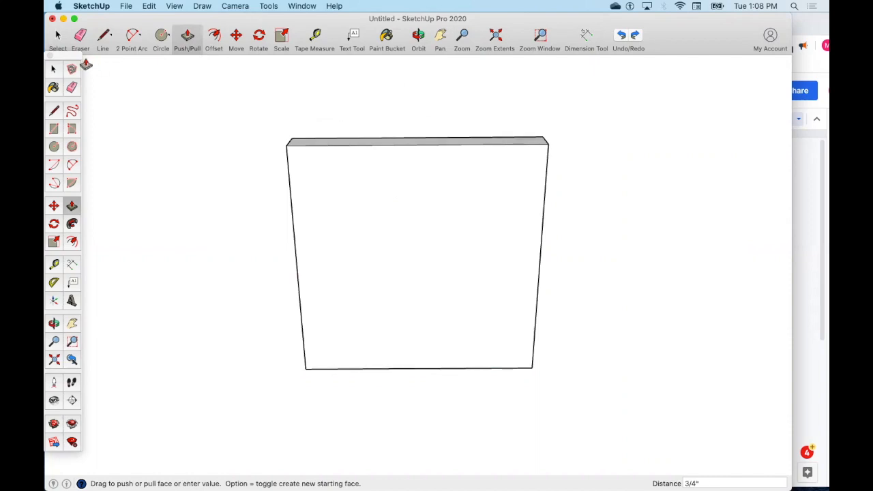
Step: Select the whole board, copy it, and paste the duplicate to the right of the original
left_click(59, 34)
left_click(408, 233)
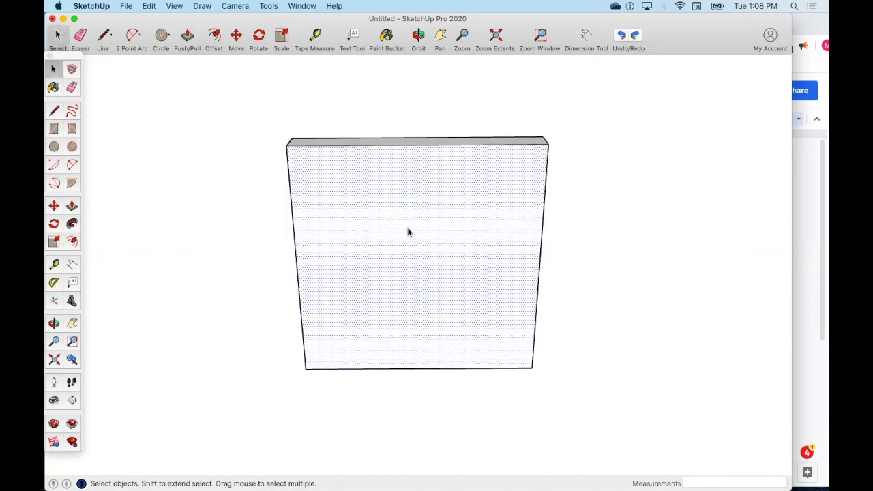
triple_click(414, 217)
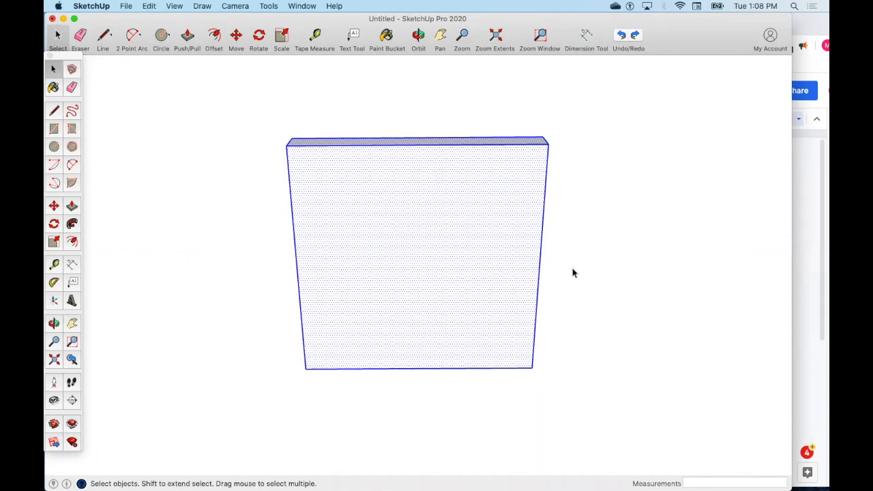
key("super+v")
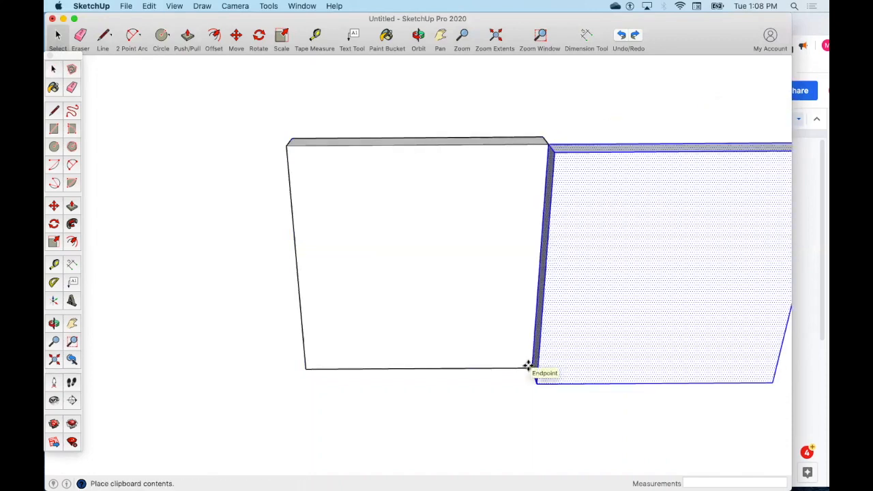
left_click(563, 350)
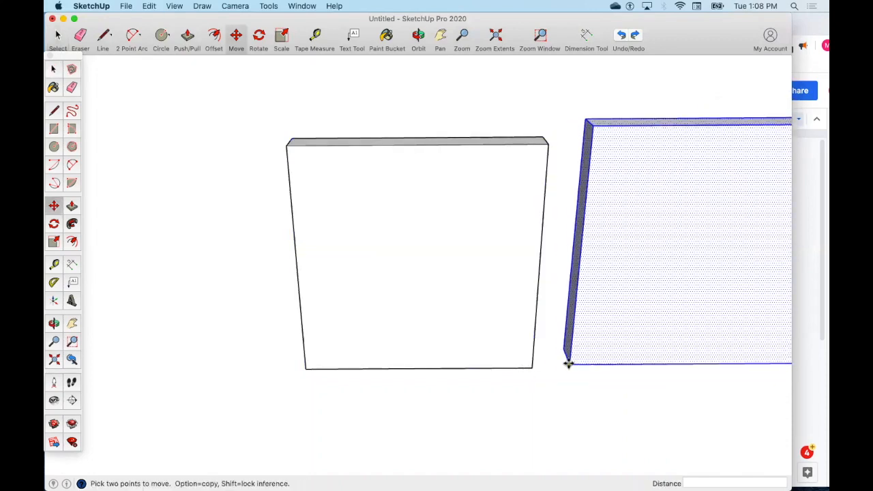
Step: Move the copied board level with the original's lower edge, and about 3 3/4 inches farther away along the red axis
left_click(568, 364)
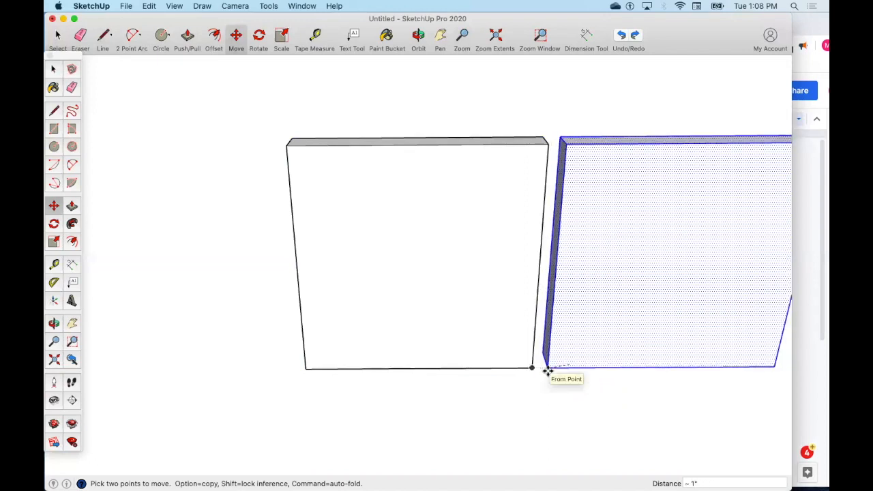
left_click(547, 370)
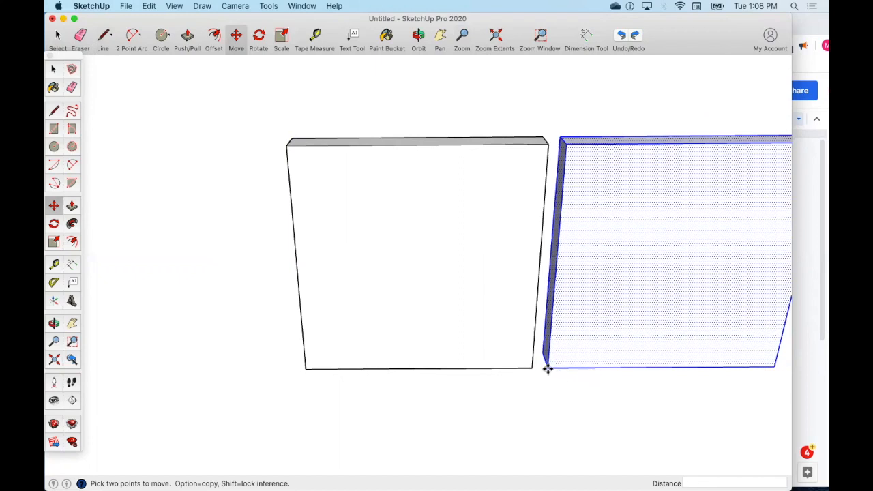
left_click(548, 370)
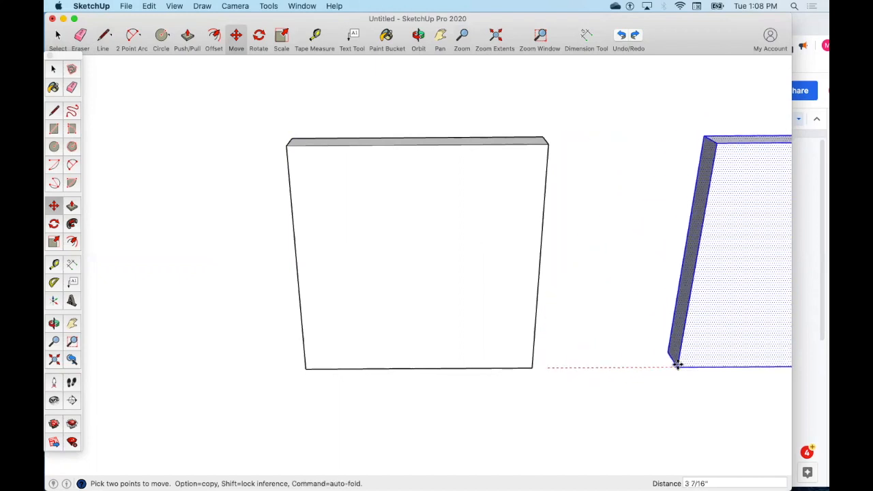
left_click(686, 365)
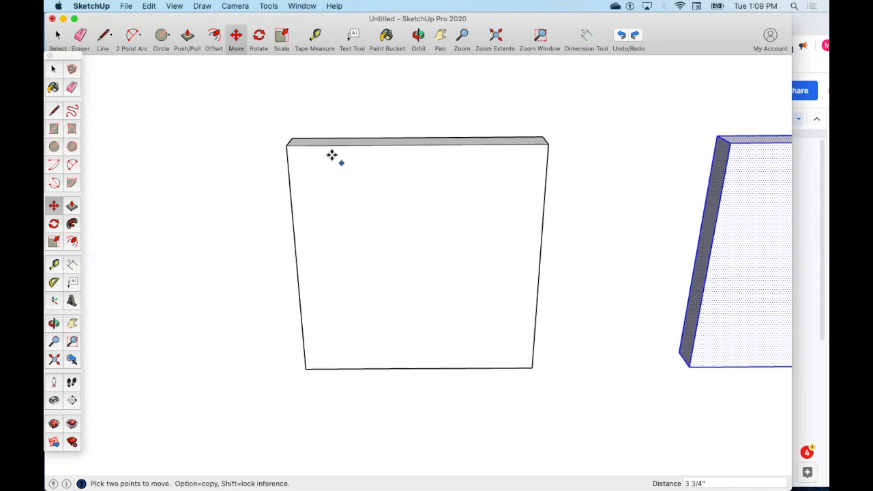
Step: Draw a baseline across the first board's face, 0.75 inch below its upper edge, from the left edge to the right edge
left_click(104, 38)
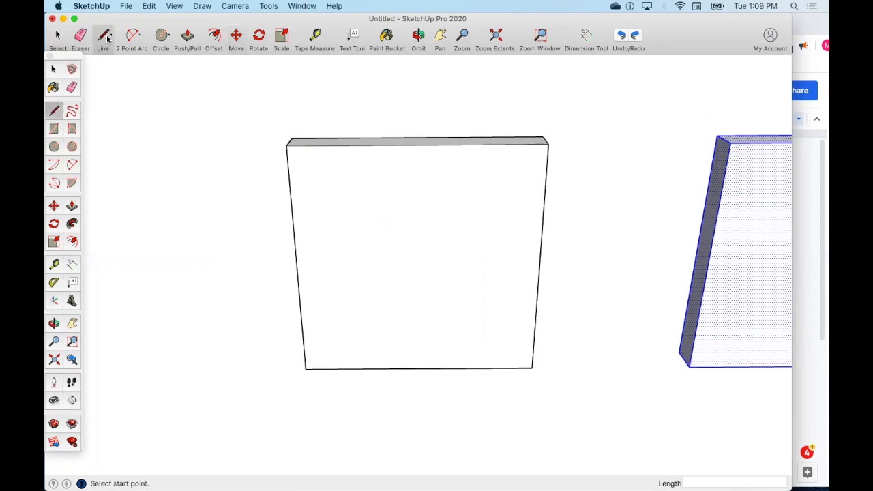
left_click(286, 145)
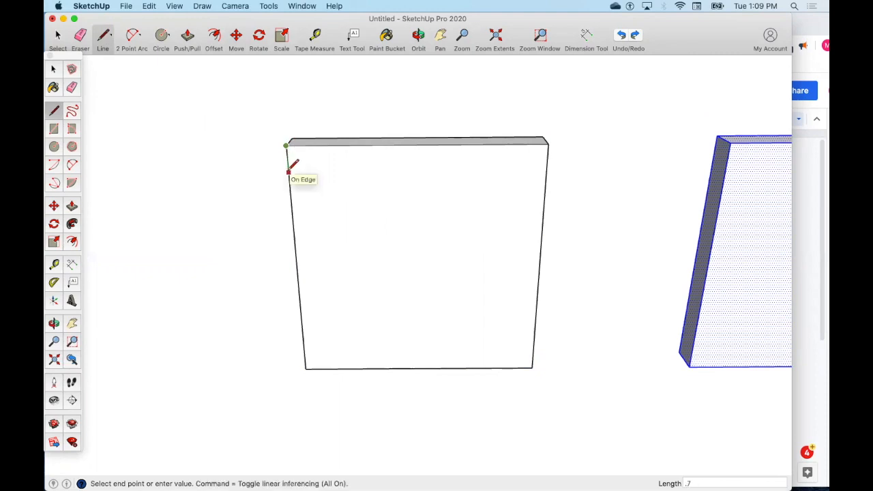
left_click(288, 171)
left_click(290, 176)
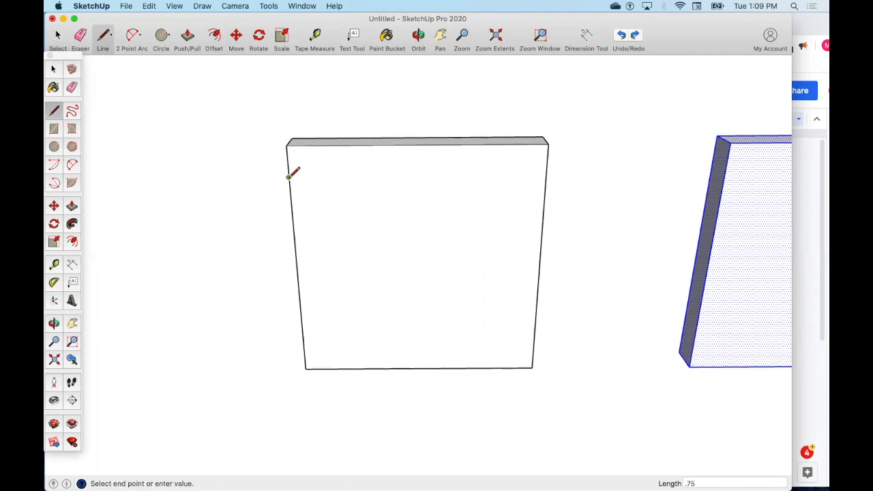
left_click(546, 175)
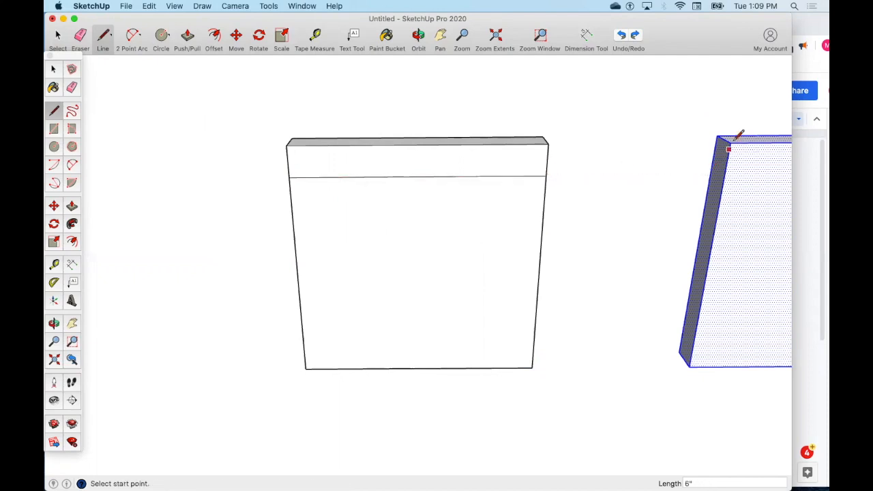
Step: Switch to the dovetail instructions in Google Docs, examine the 1:6 pitch example and layout notes, and return to SketchUp
left_click(57, 35)
left_click(802, 353)
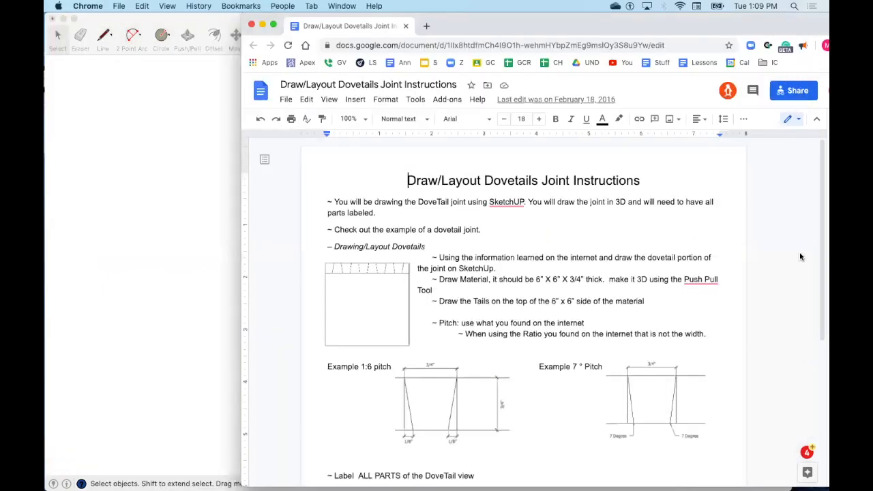
scroll(822, 268, "down", 1)
scroll(822, 268, "down", 4)
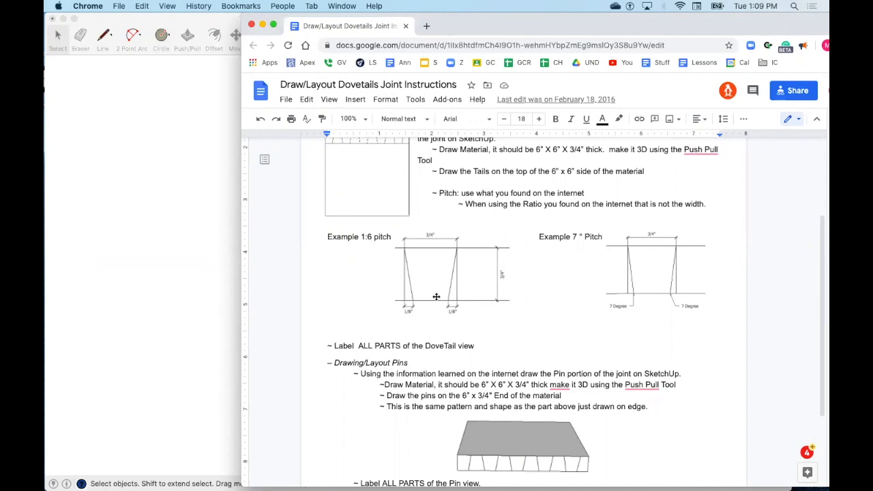
left_click(201, 229)
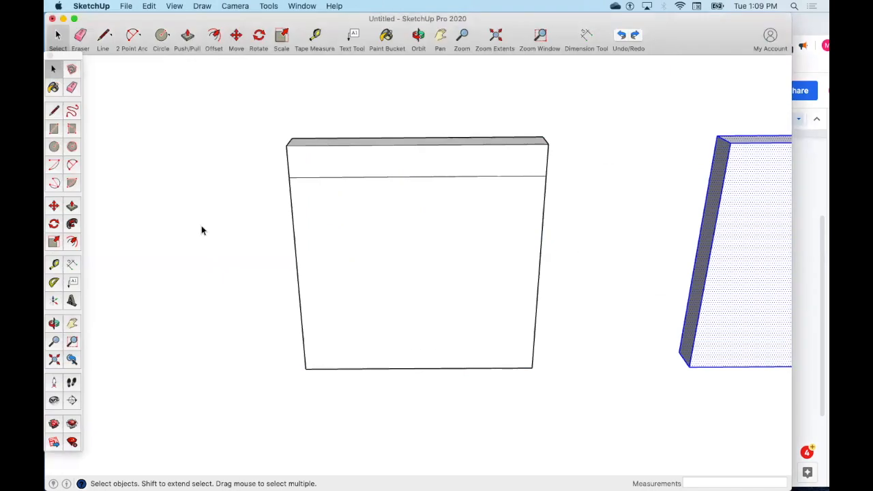
Step: Set the camera to the standard Top view and frame the marked strip along the first board's upper edge
left_click(540, 31)
left_click_drag(251, 107, 363, 167)
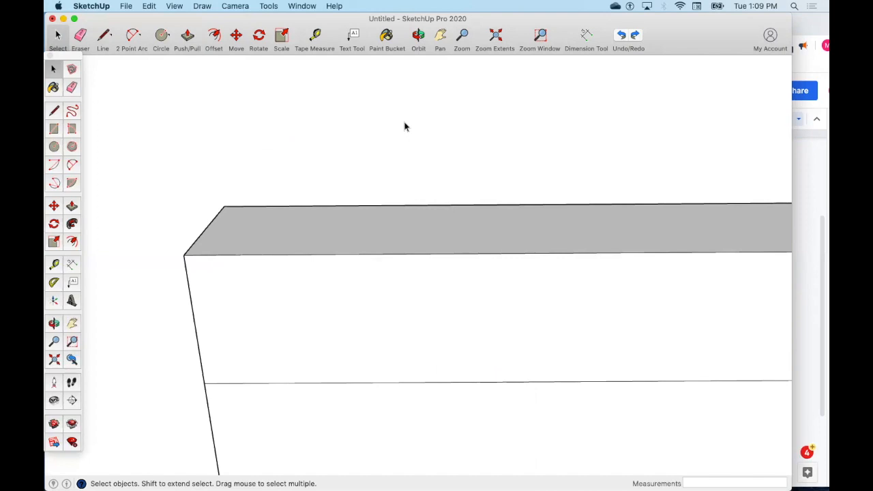
left_click(235, 6)
mouse_move(280, 39)
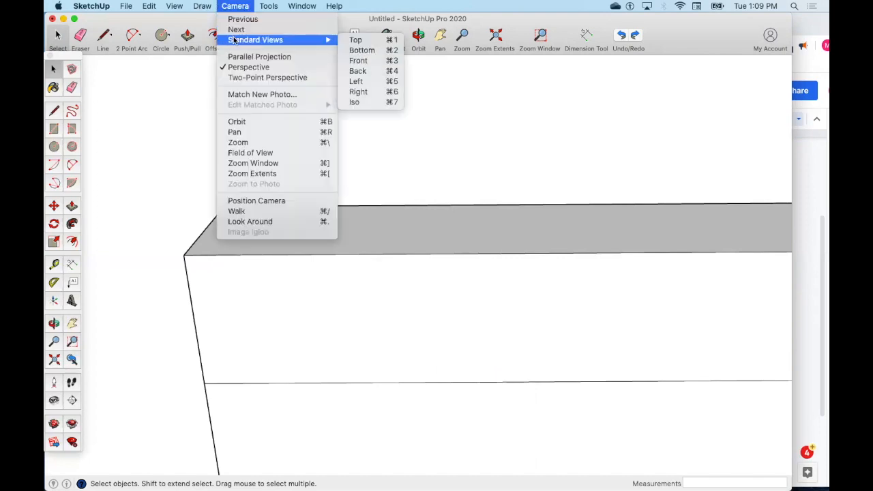
left_click(356, 39)
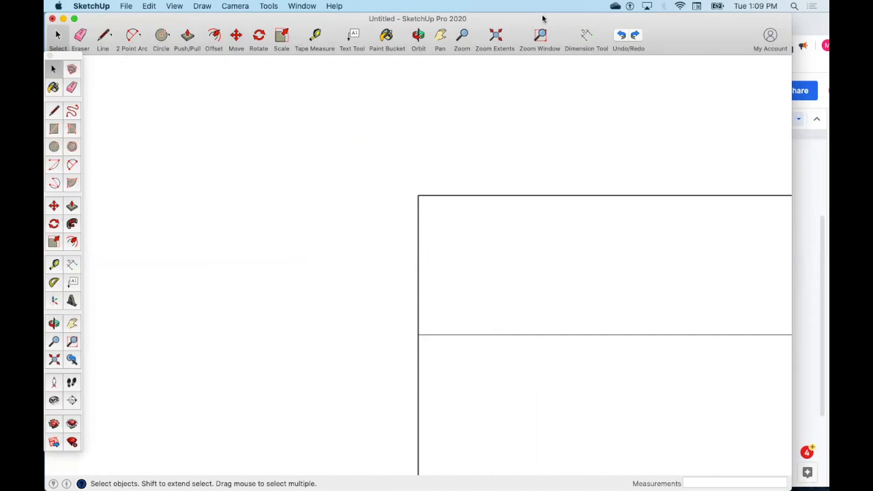
left_click(493, 35)
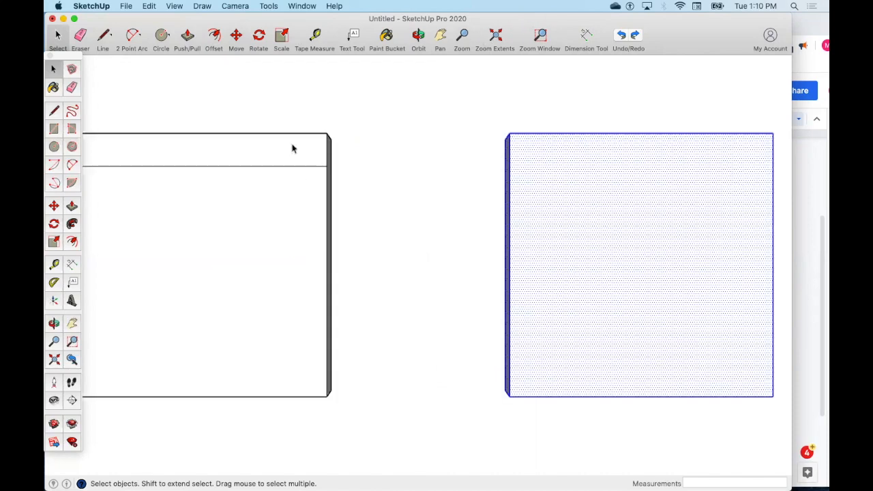
left_click(439, 37)
left_click_drag(370, 215, 474, 199)
left_click(541, 35)
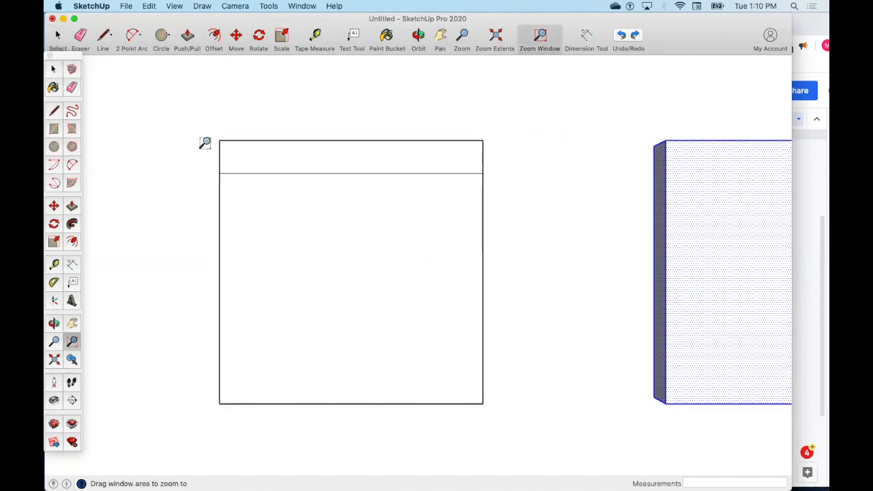
left_click_drag(197, 121, 498, 199)
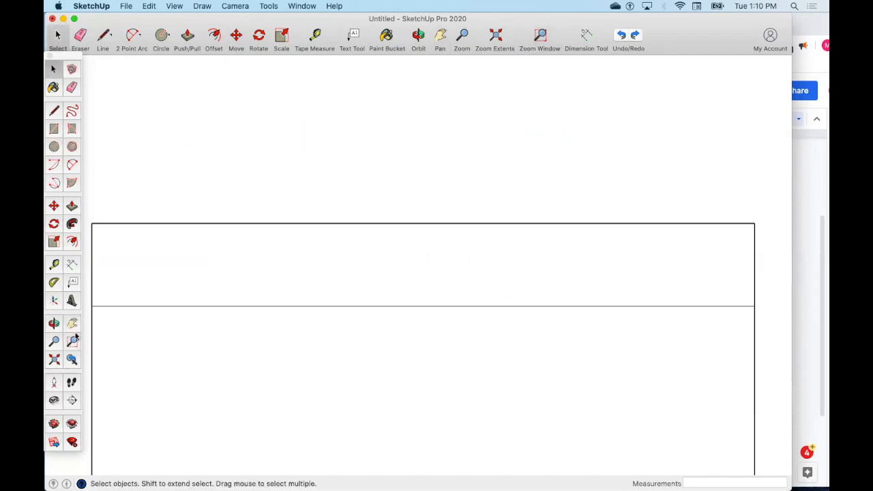
Step: Measure off 3/4 inch along the upper edge from the upper-left corner and draw a vertical line down to the baseline
left_click(101, 37)
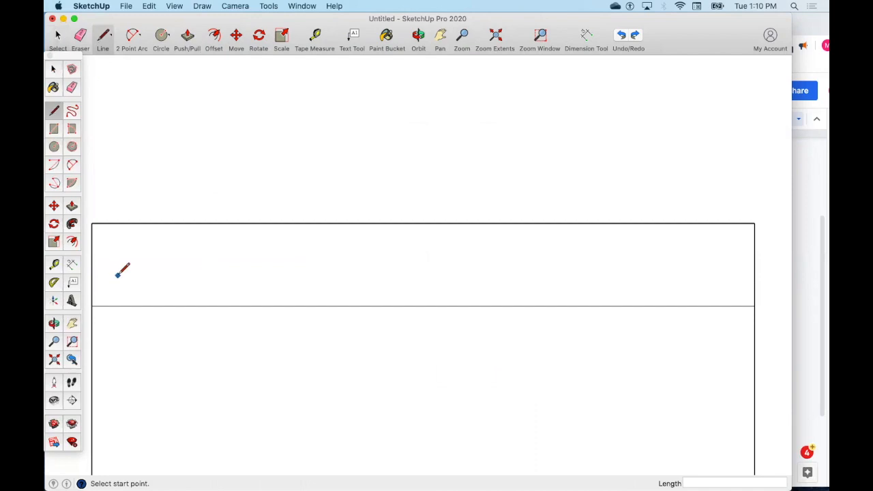
left_click(91, 223)
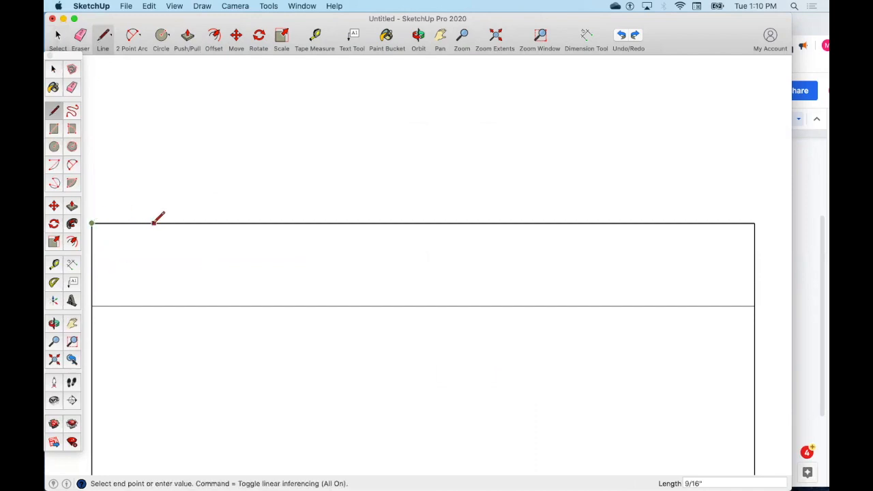
type("3/")
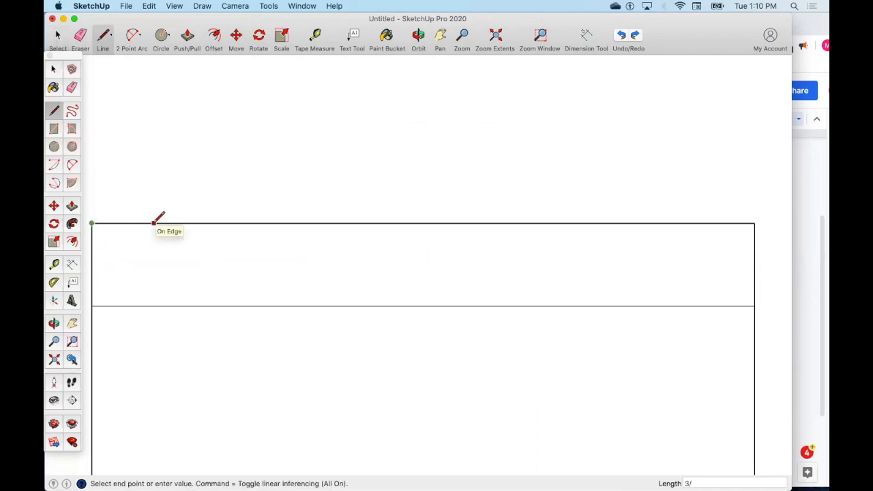
type("4")
key("Return")
left_click(174, 223)
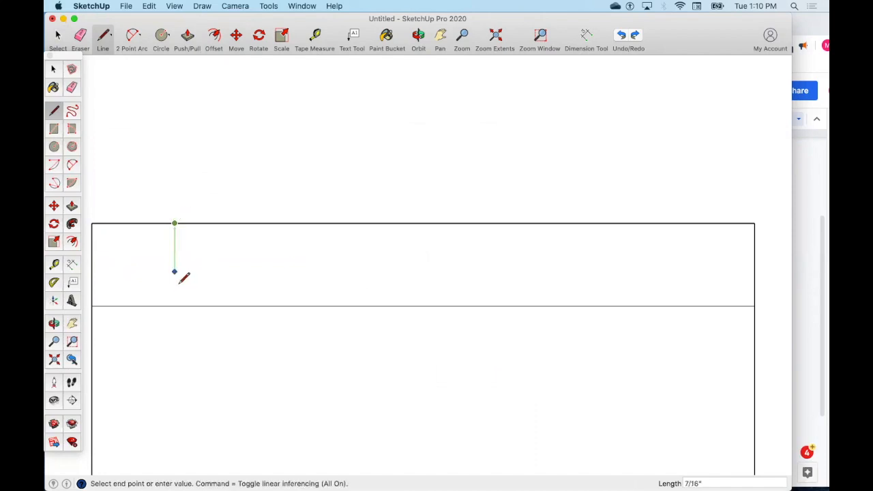
left_click(174, 307)
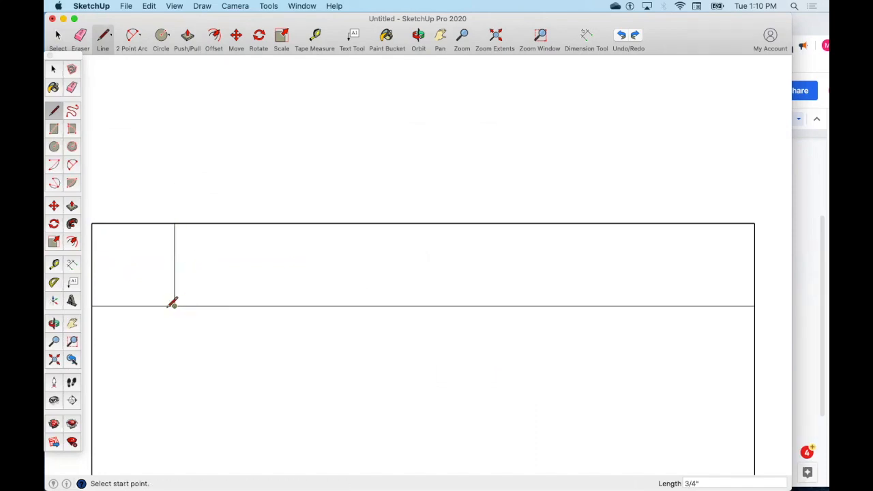
Step: Draw a slanted line from 1/8 inch left of the vertical line's foot to its upper end, and erase the vertical line
left_click(175, 306)
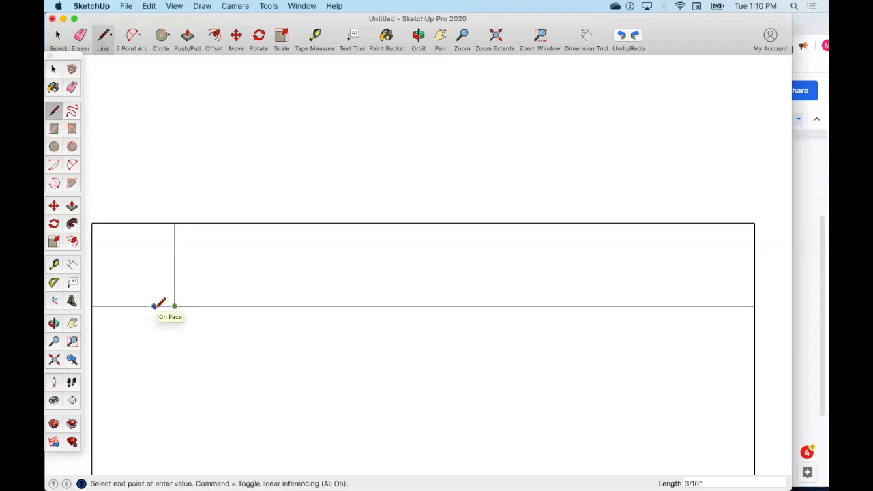
type("1/8")
key("Return")
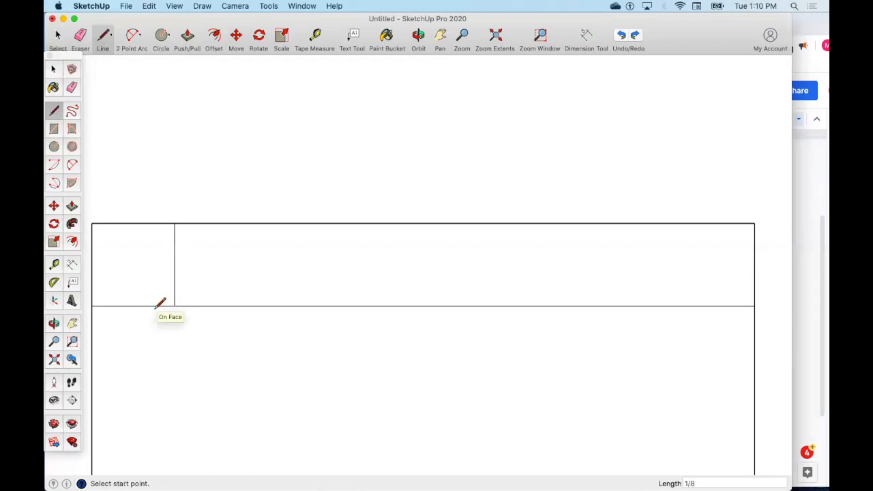
left_click(161, 306)
left_click(174, 223)
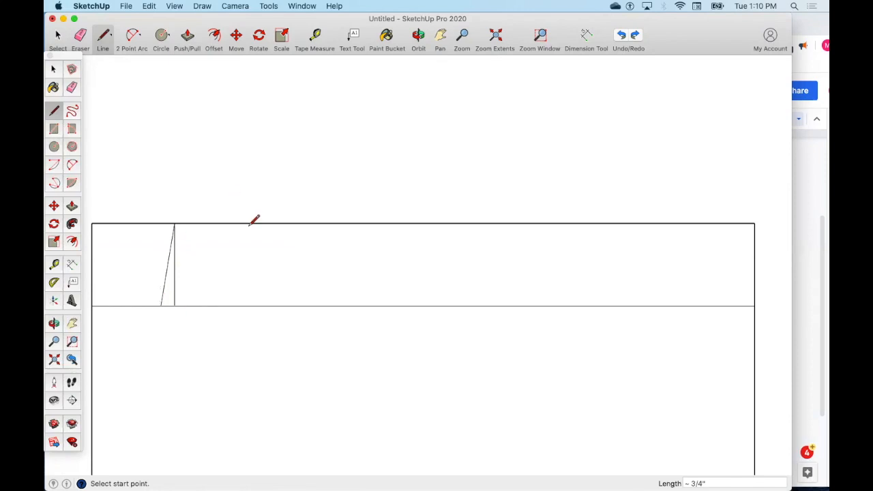
left_click(77, 38)
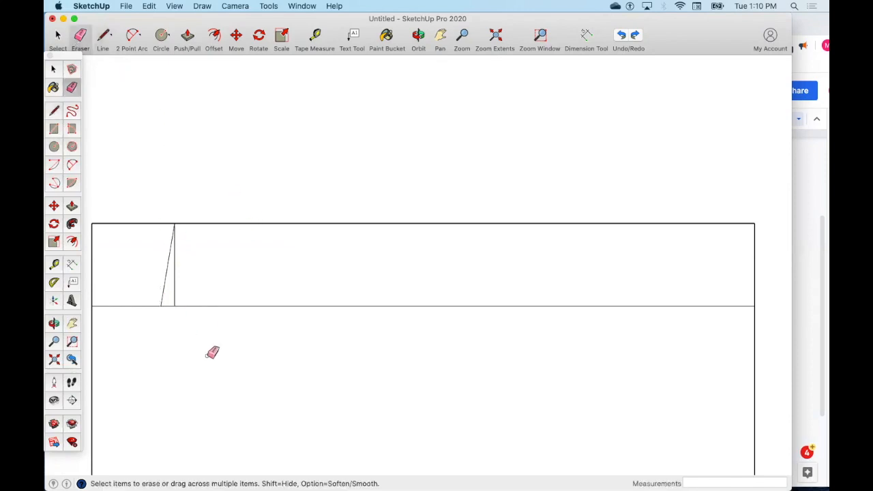
left_click(174, 290)
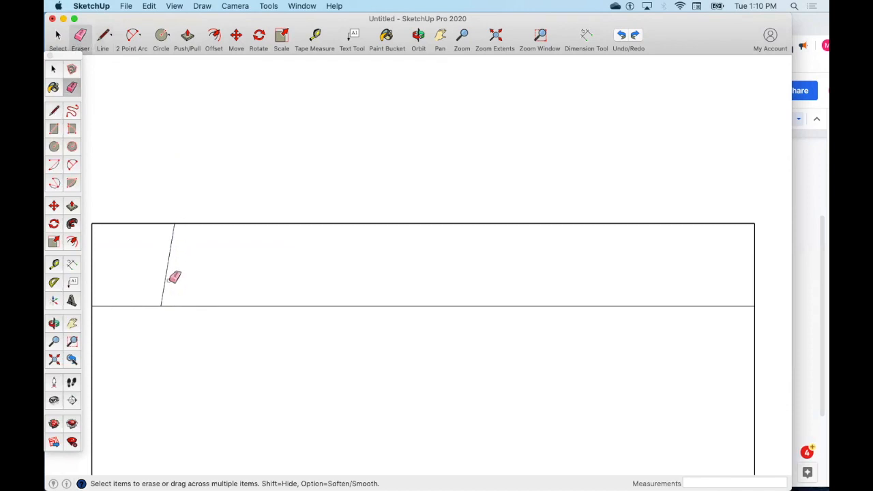
Step: Draw the second slanted line from 1/2 inch right of the first line's upper end to 3/4 inch right of its foot on the baseline
left_click(103, 39)
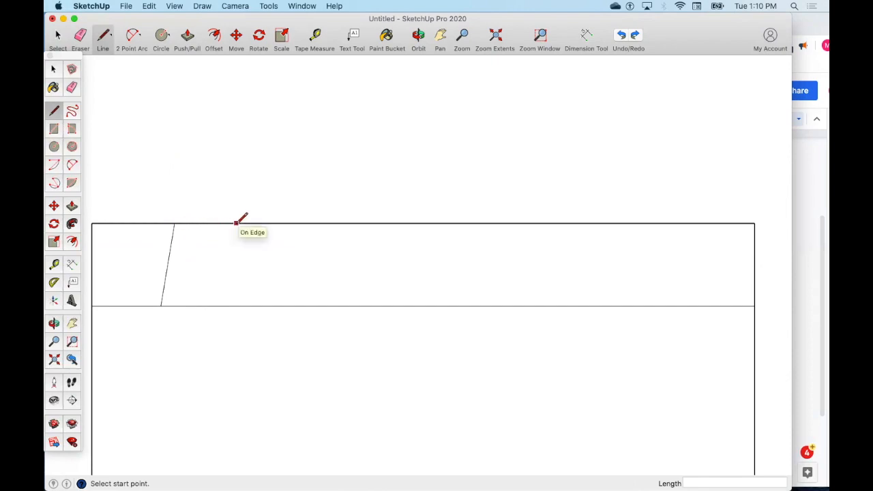
left_click(175, 223)
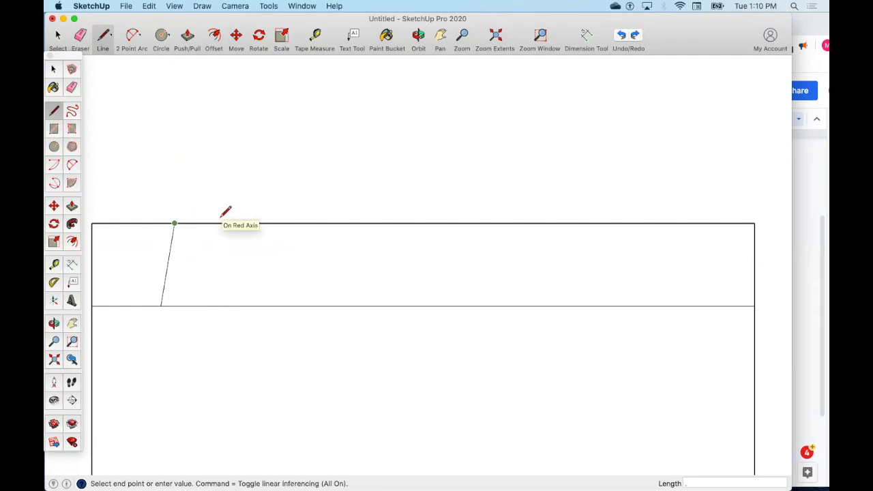
key("Escape")
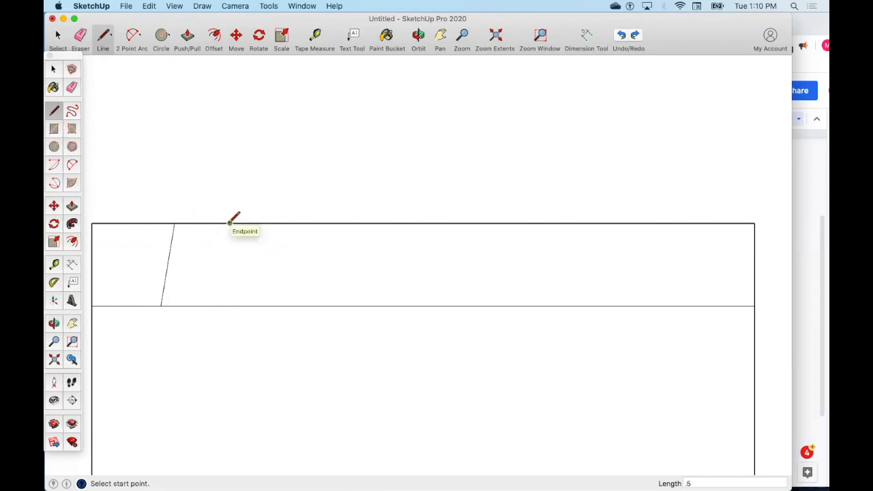
left_click(160, 306)
type(".75")
key("Return")
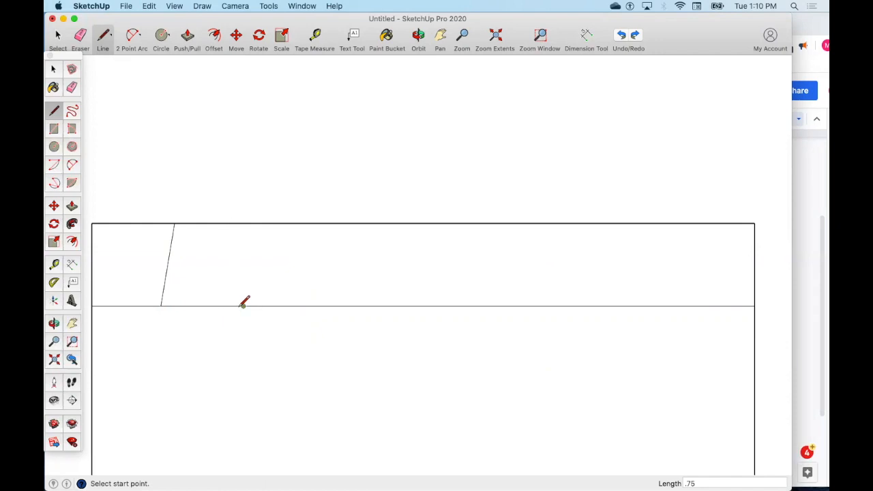
left_click(244, 305)
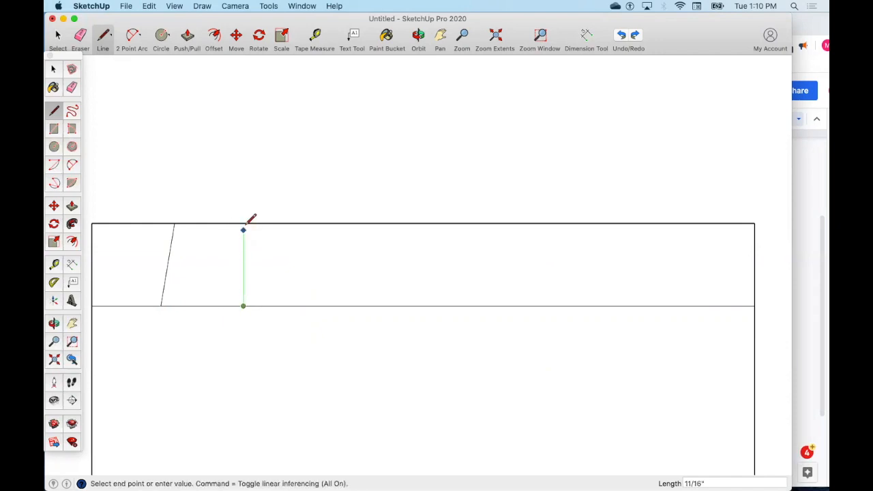
left_click(229, 223)
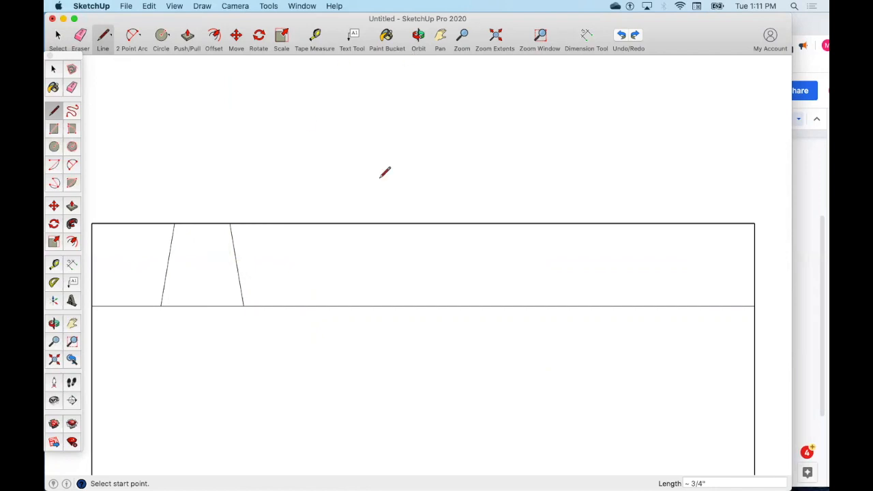
Step: Draw the third slanted line from 1/2 inch right of the second line's foot to 3/4 inch right of its upper end
left_click(230, 221)
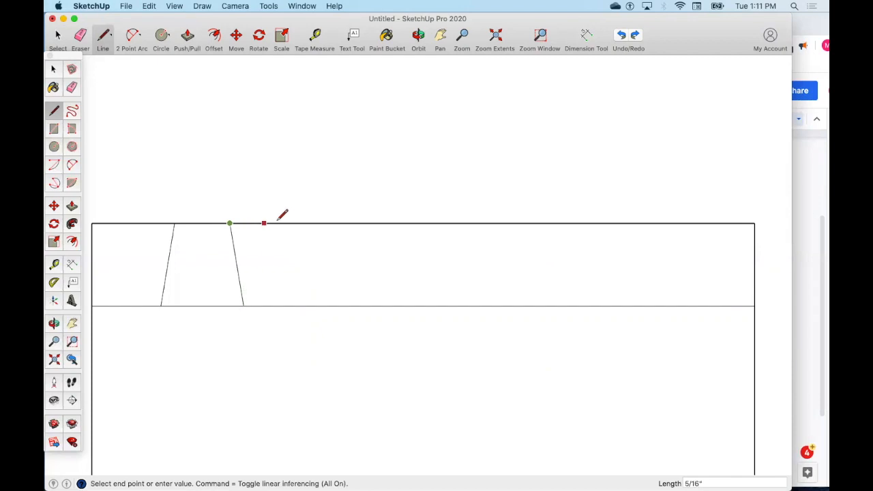
key("Escape")
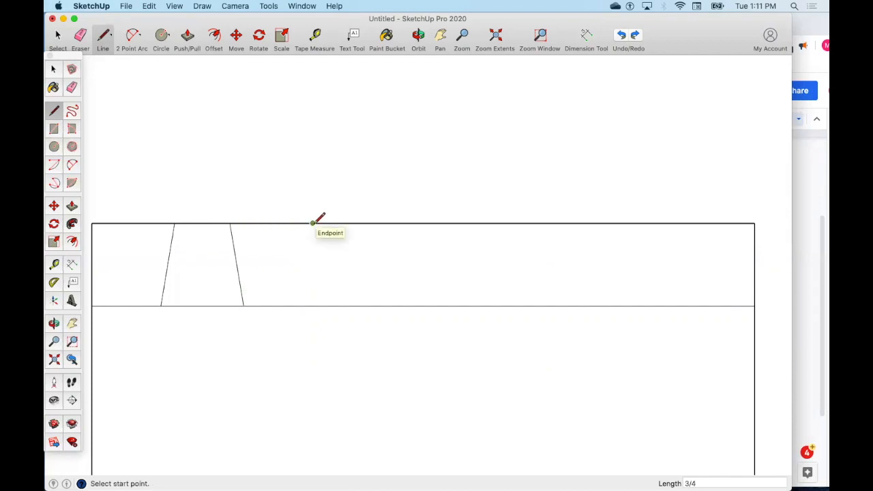
left_click(243, 306)
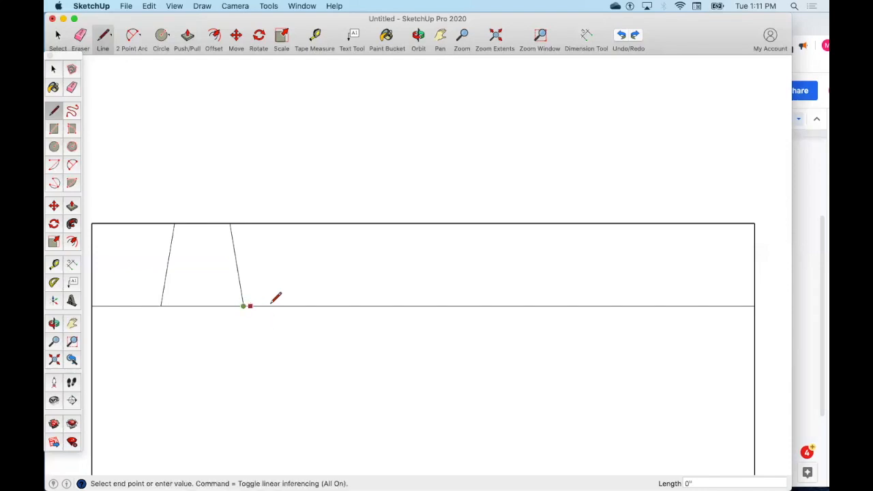
key("Escape")
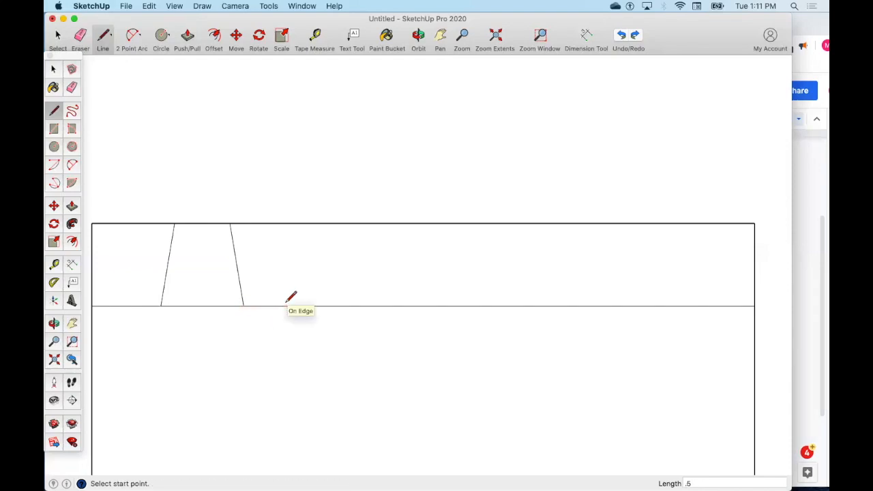
left_click(243, 307)
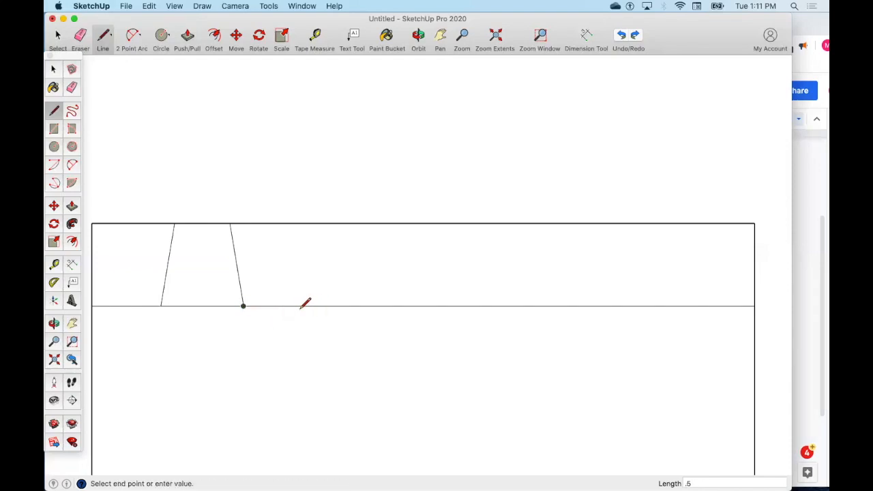
key("Escape")
left_click(298, 306)
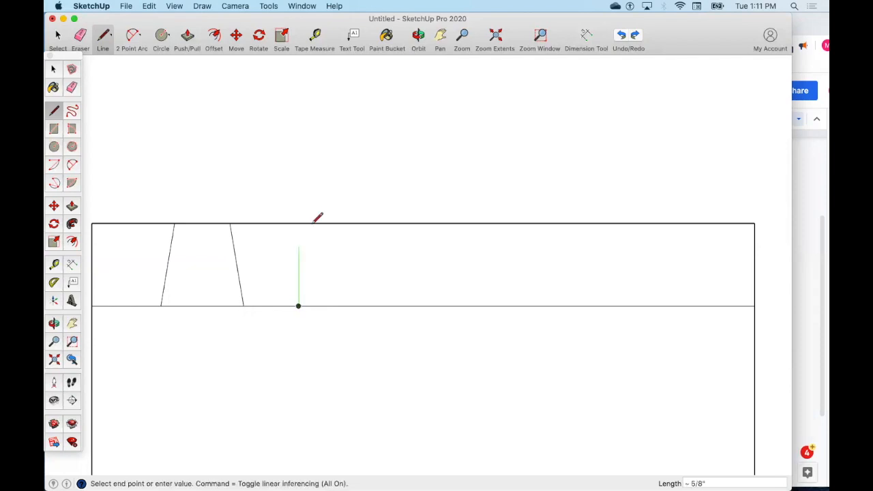
left_click(313, 223)
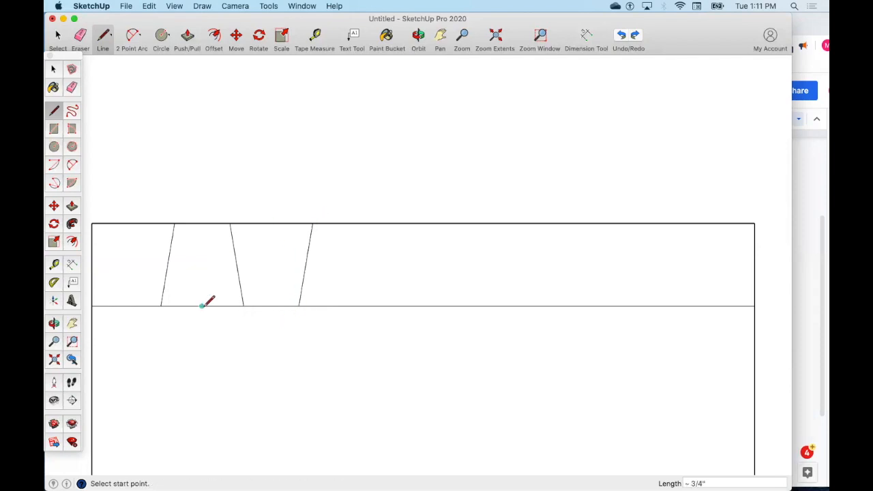
Step: Draw the fourth slanted line from 1/2 inch right of the third line's upper end to 3/4 inch right of its foot
left_click(298, 305)
type("3/4")
key("Return")
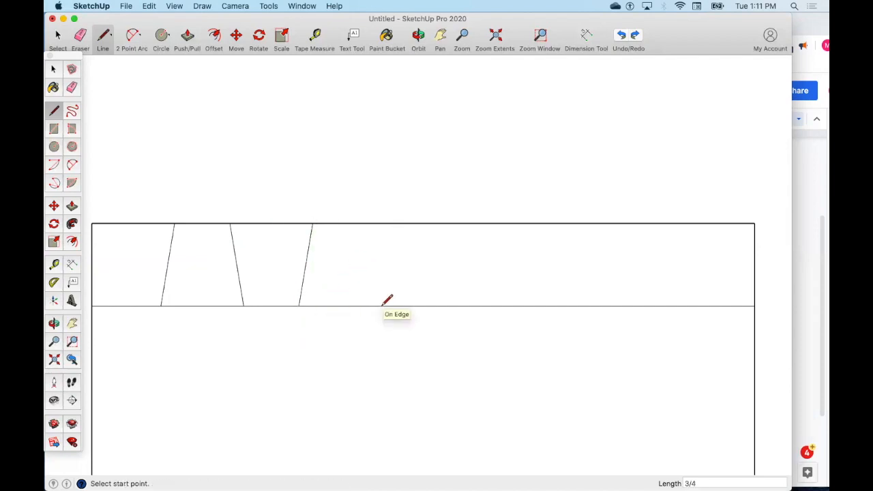
left_click(313, 223)
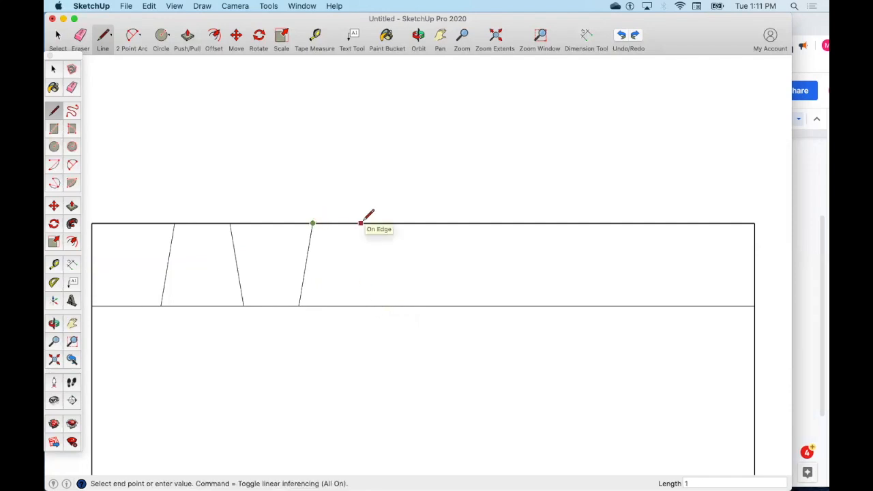
type("1/2")
key("Return")
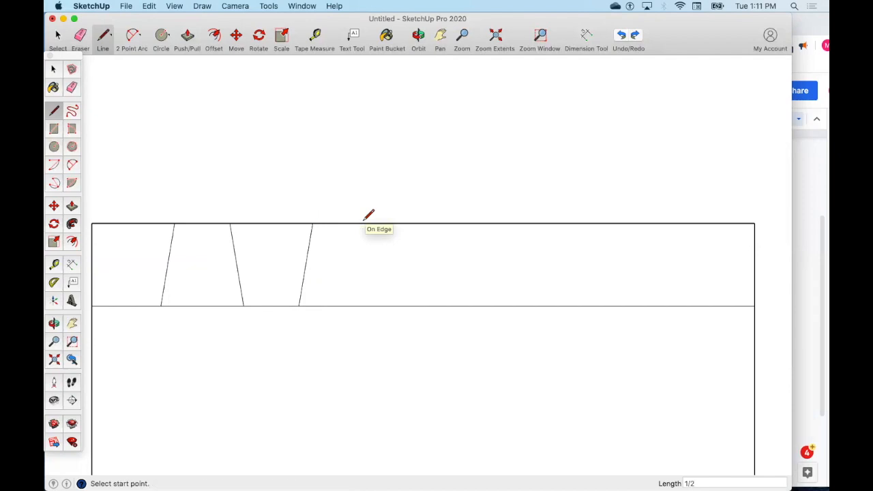
left_click(367, 223)
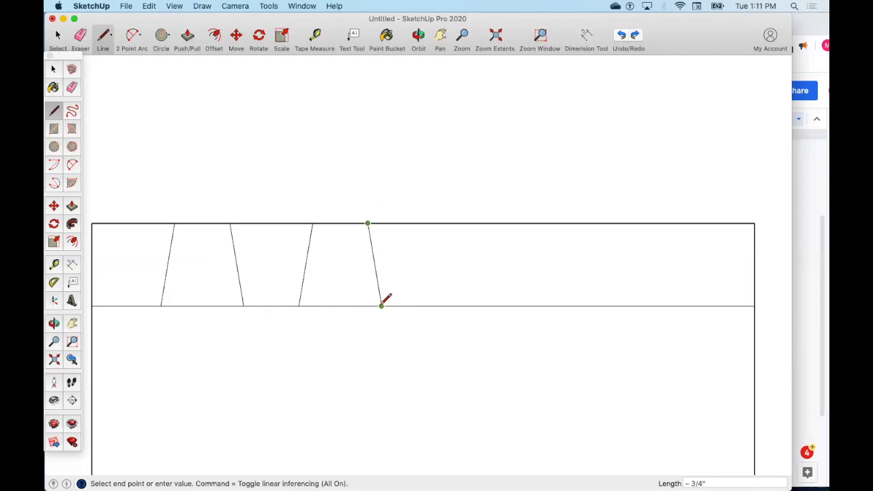
left_click(381, 305)
Step: Draw the fifth slanted line from 3/4 inch right of the fourth line's upper end to about 1/2 inch right of its foot
left_click(382, 306)
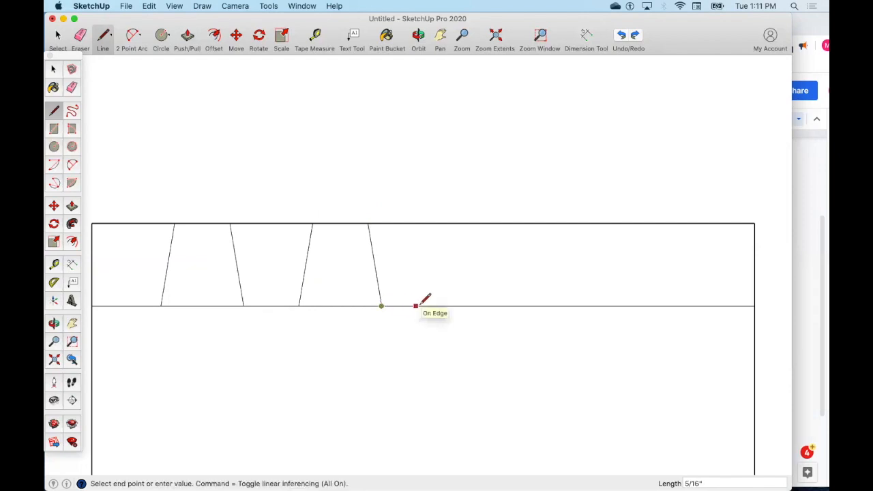
key("Escape")
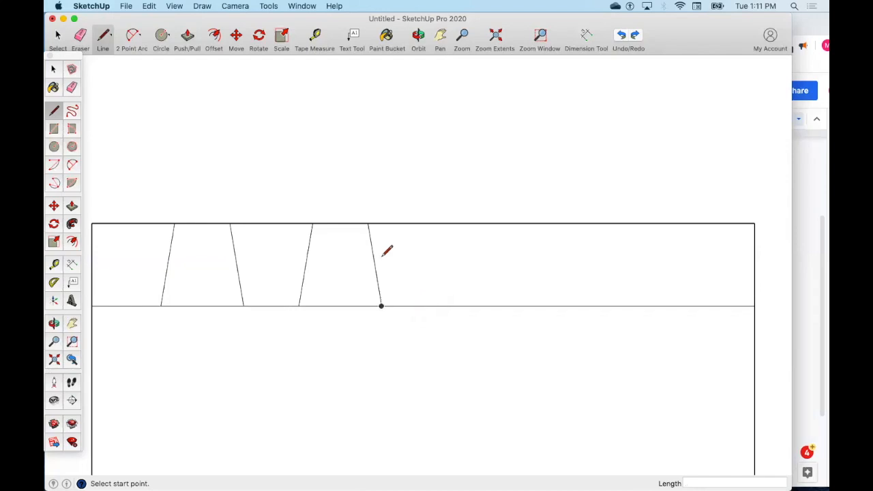
left_click(368, 223)
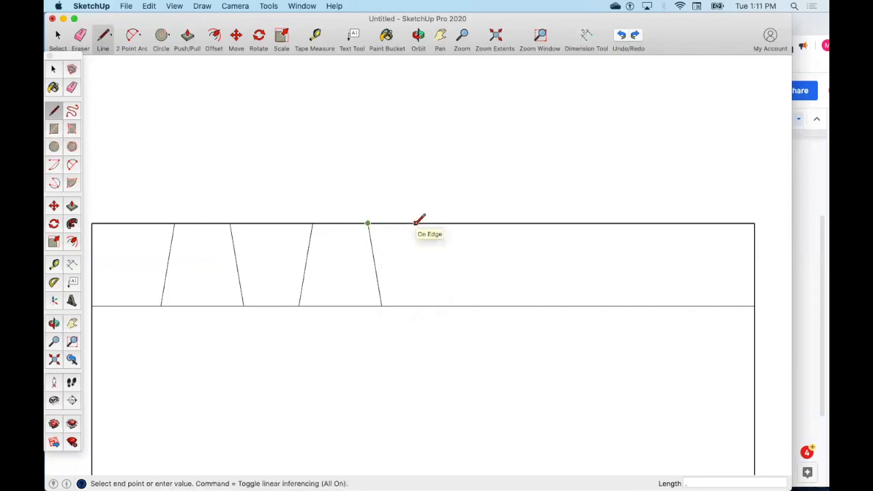
type(".75")
key("Return")
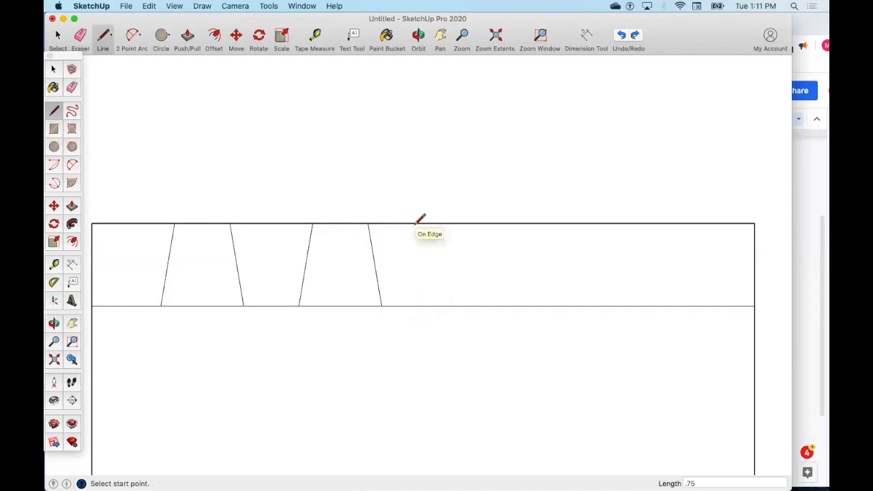
left_click(450, 223)
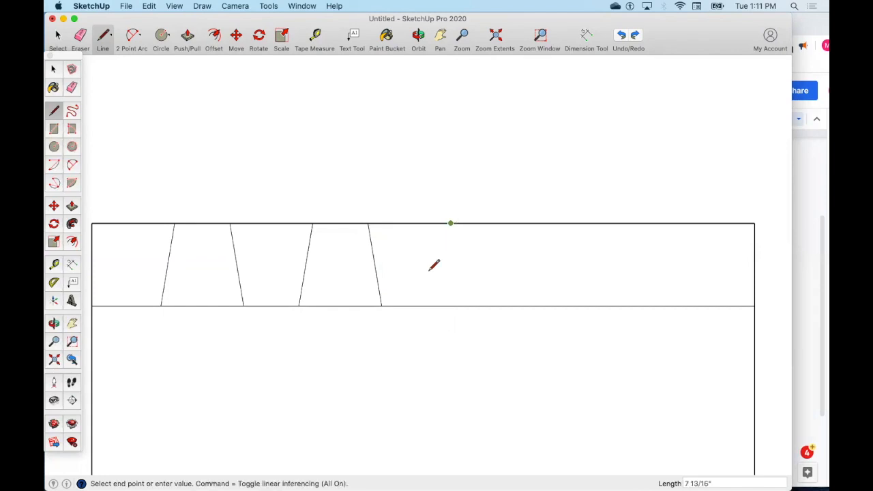
left_click(438, 305)
Step: Draw the sixth slanted line from 1/2 inch right of the fifth line's upper end to 3/4 inch right of its foot
left_click(437, 306)
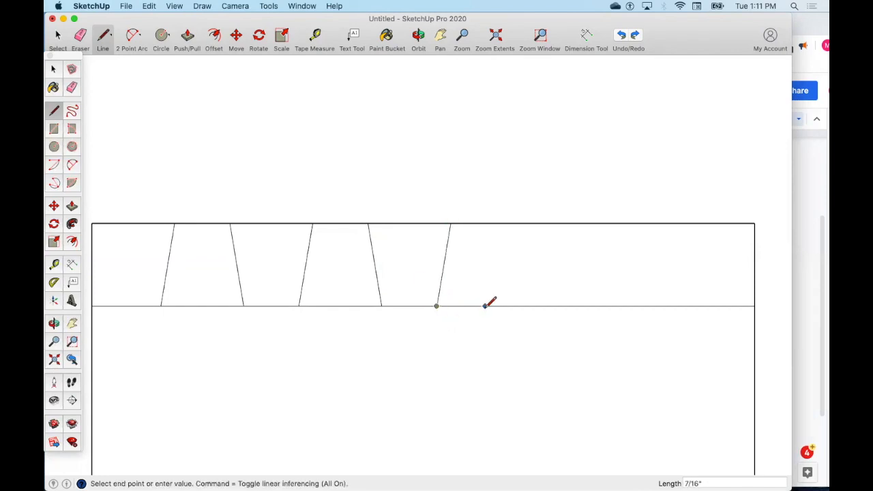
key("Escape")
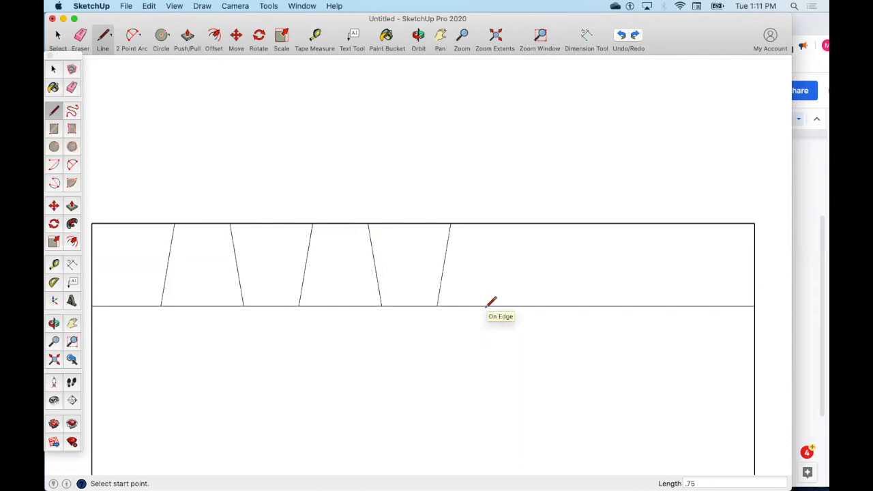
left_click(450, 223)
type(".5")
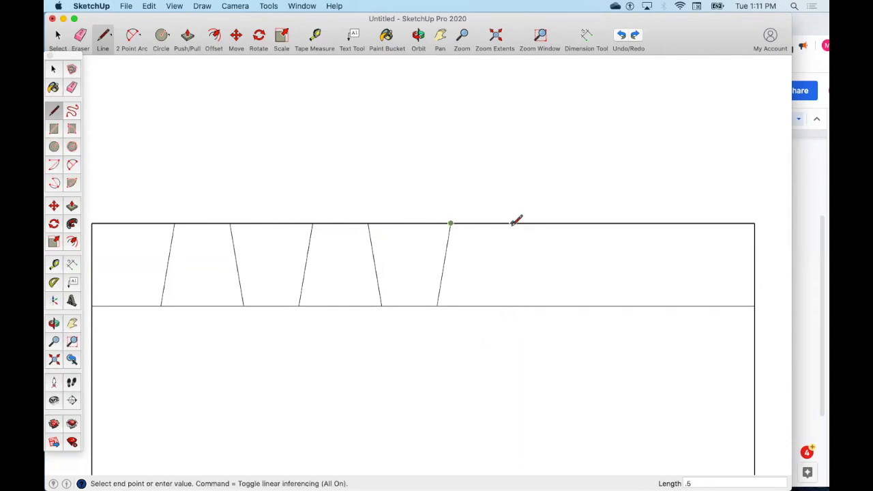
key("Return")
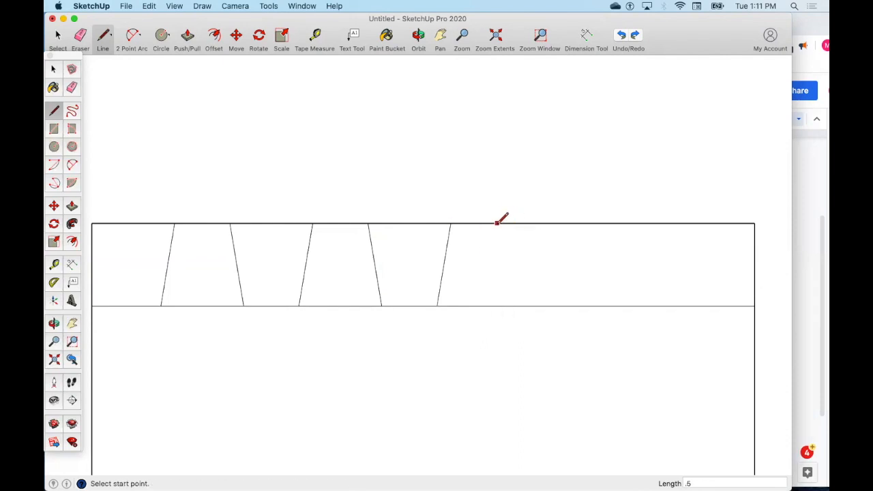
left_click(506, 223)
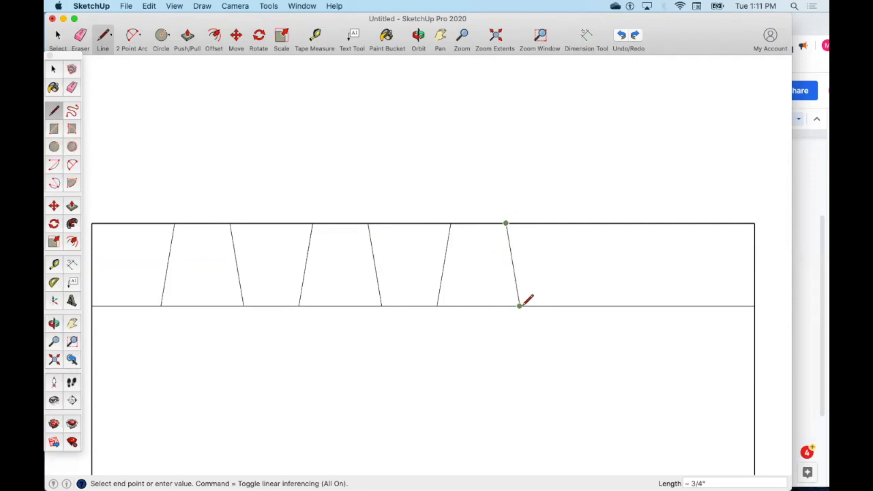
left_click(519, 305)
Step: Draw the seventh slanted line from 3/4 inch right of the sixth line's upper end to 1/2 inch right of its foot
left_click(520, 306)
type(".5")
key("Return")
left_click(505, 223)
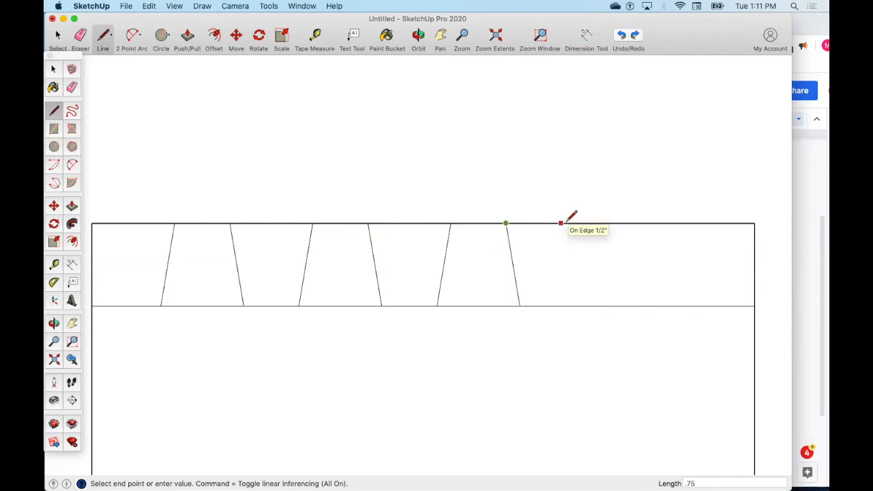
left_click(560, 223)
left_click(588, 223)
left_click(576, 306)
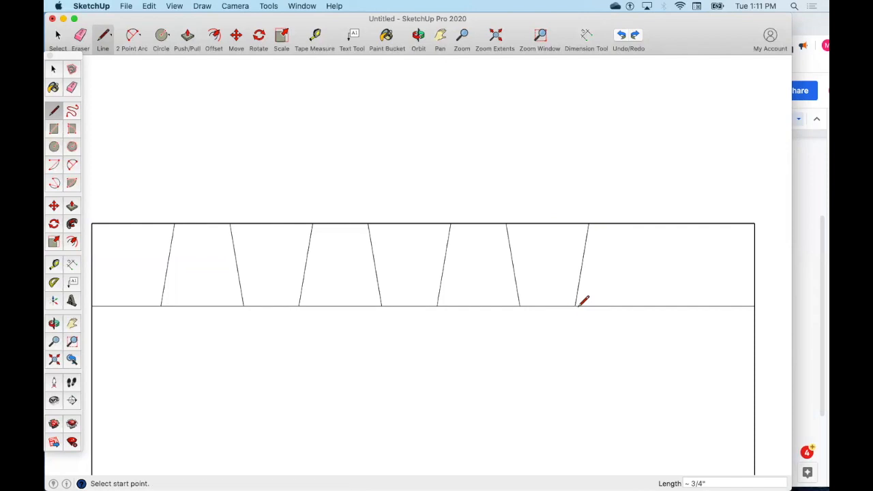
Step: Draw the eighth slanted line from 1/2 inch right of the seventh line's upper end to 3/4 inch right of its foot
left_click(576, 305)
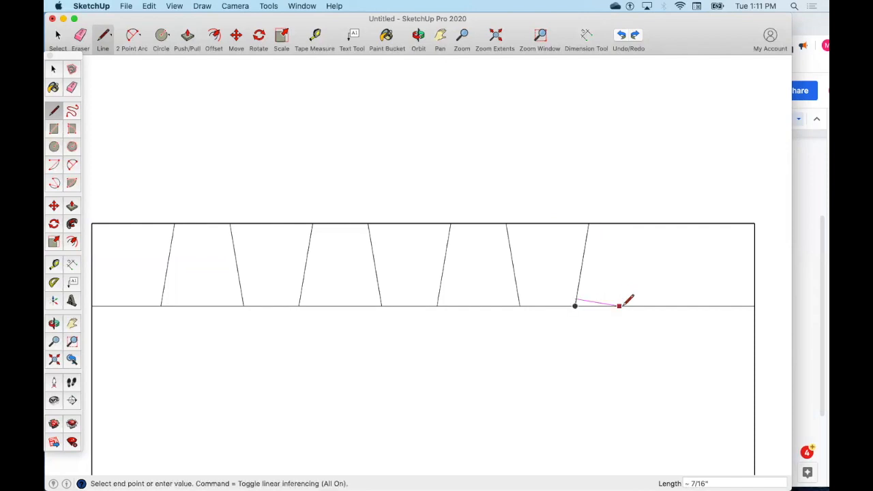
key("Escape")
left_click(575, 305)
key("Escape")
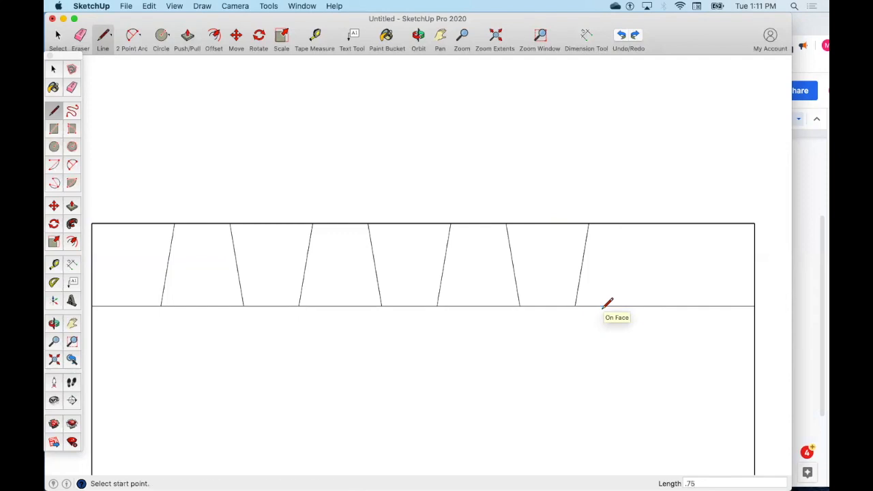
left_click(588, 223)
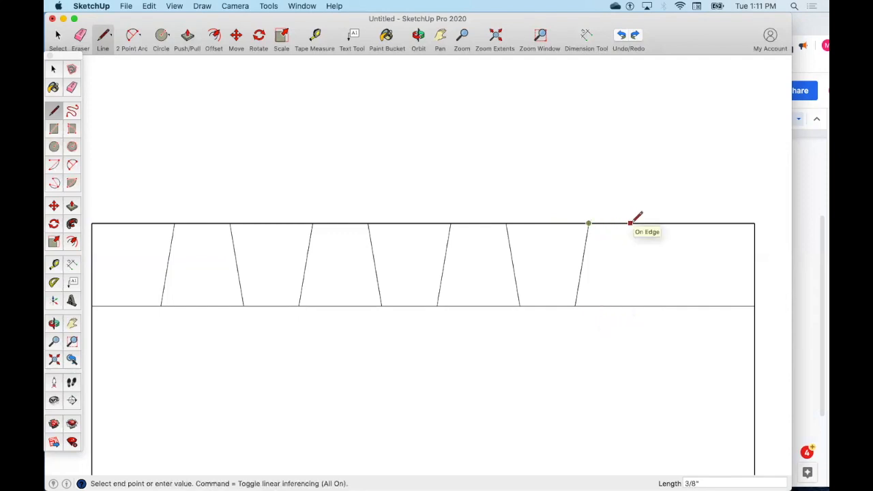
key("Escape")
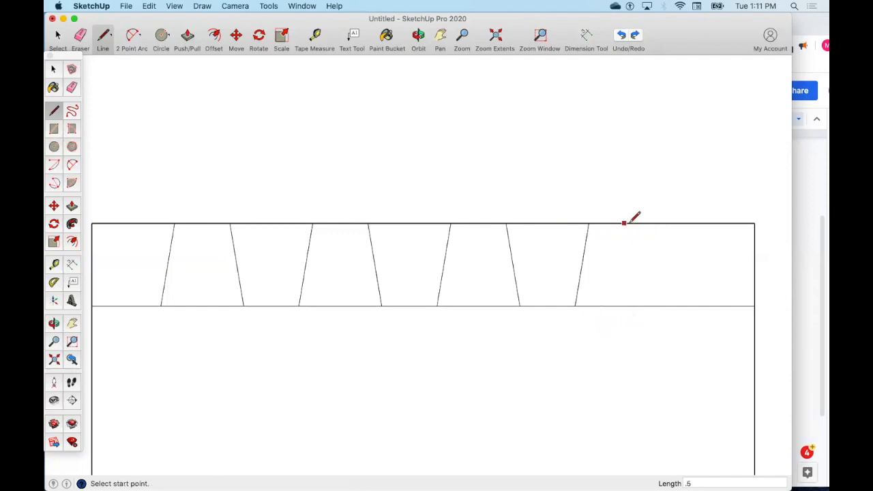
left_click(643, 223)
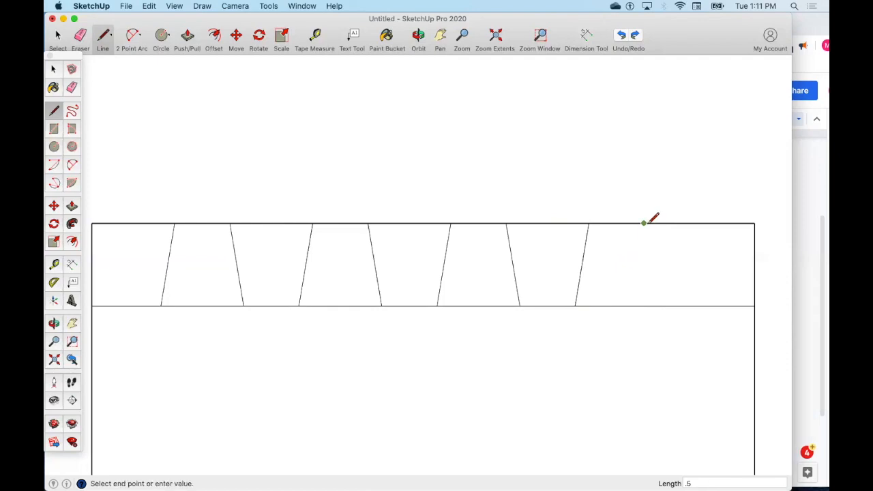
left_click(655, 305)
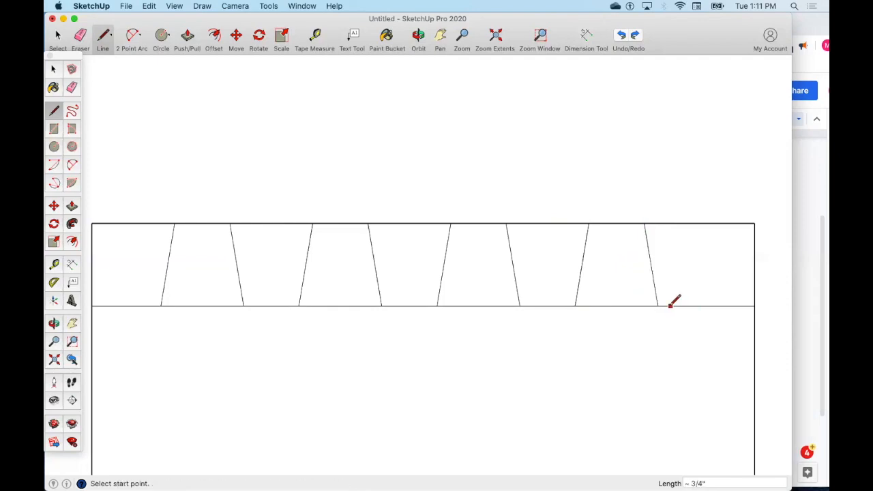
Step: Draw the ninth slanted line from 3/4 inch right of the eighth line's upper end to 1/2 inch right of its foot
left_click(657, 306)
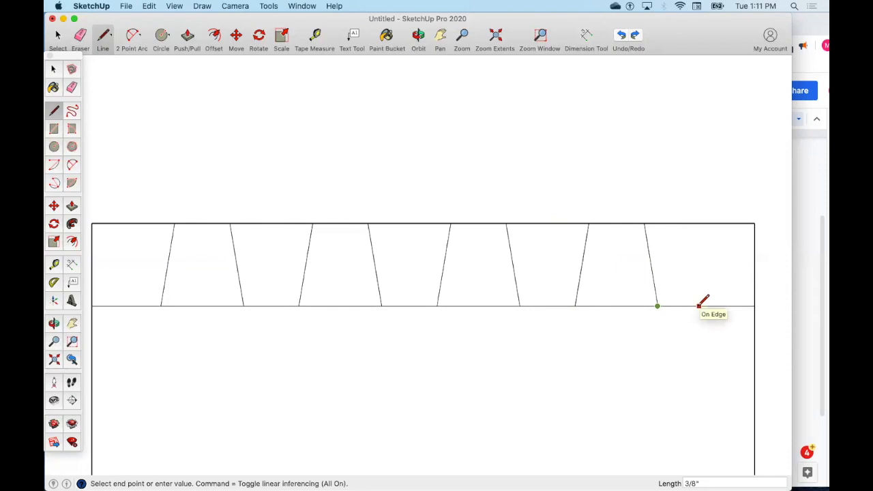
type(".5")
key("Return")
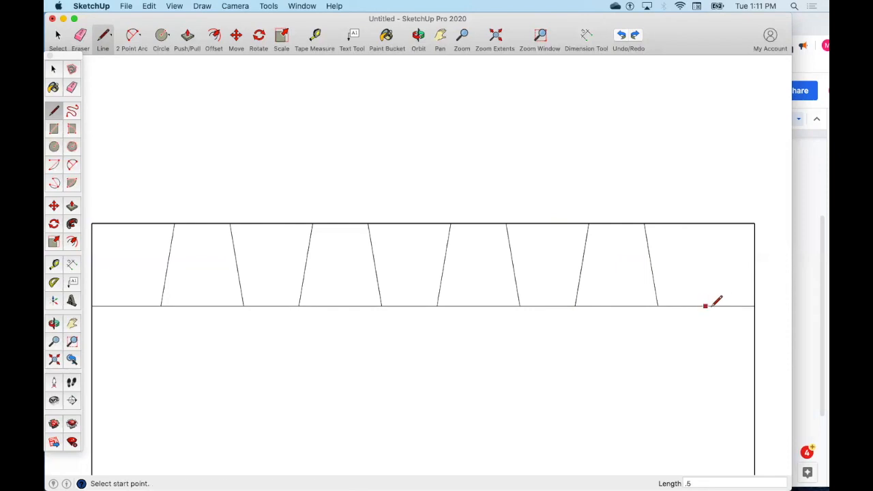
left_click(644, 223)
type(".7")
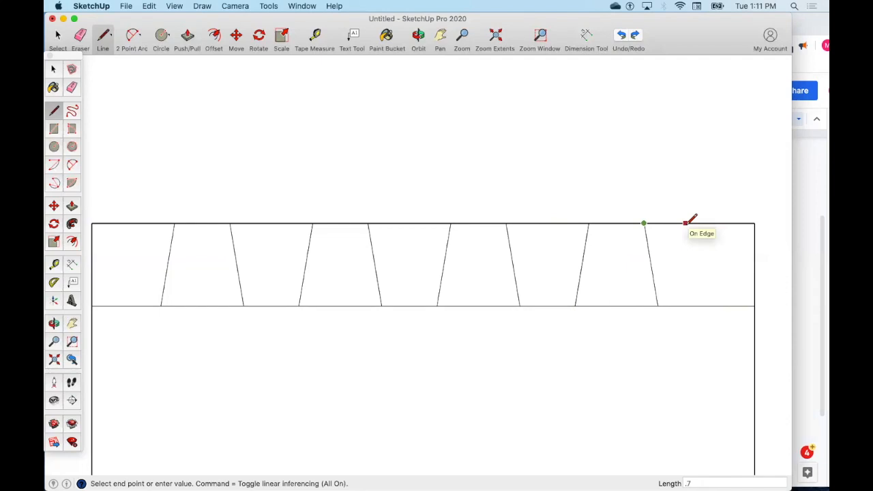
type("5")
key("Return")
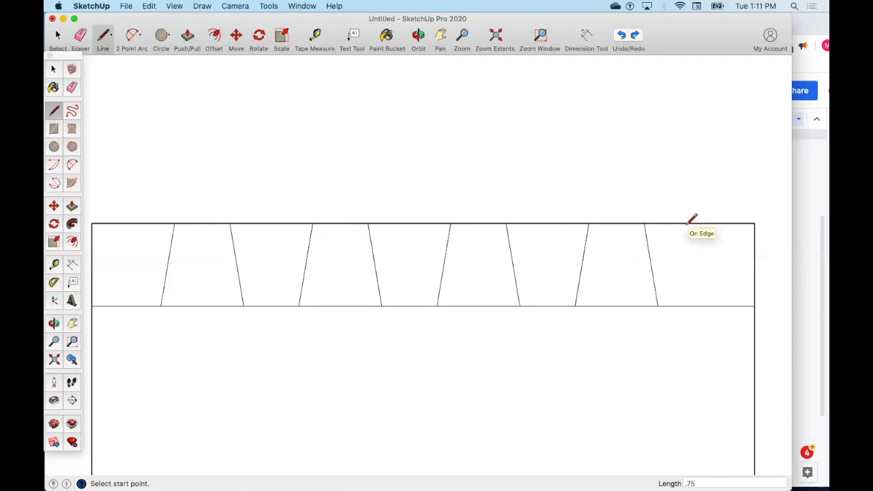
left_click(727, 223)
left_click(714, 306)
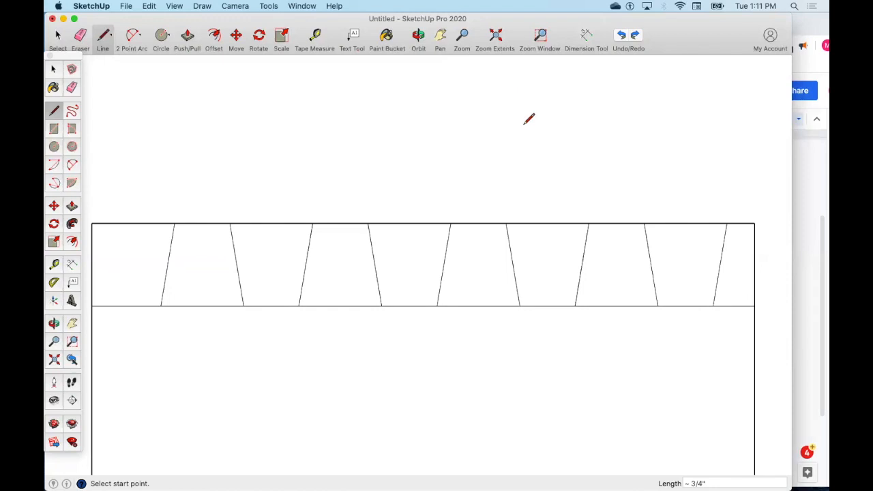
Step: Draw a slanted line from 1/8 inch inside the baseline's left end to the board's upper-left front corner
left_click(462, 36)
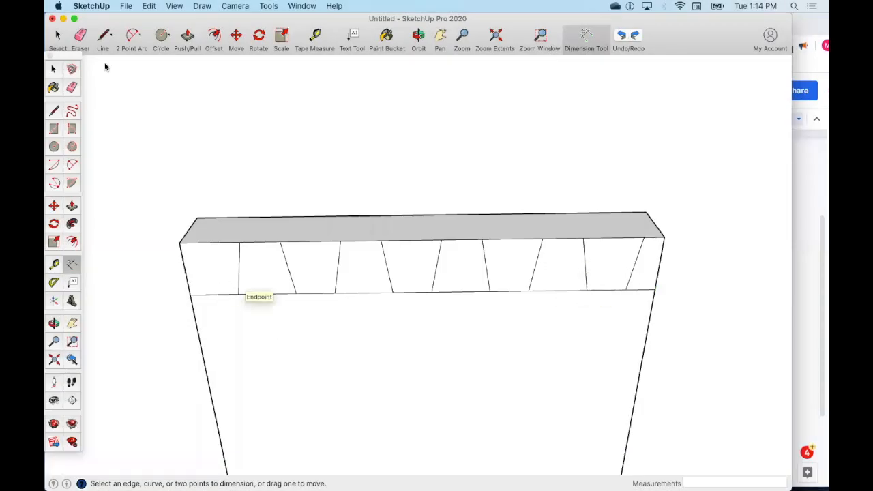
left_click(102, 38)
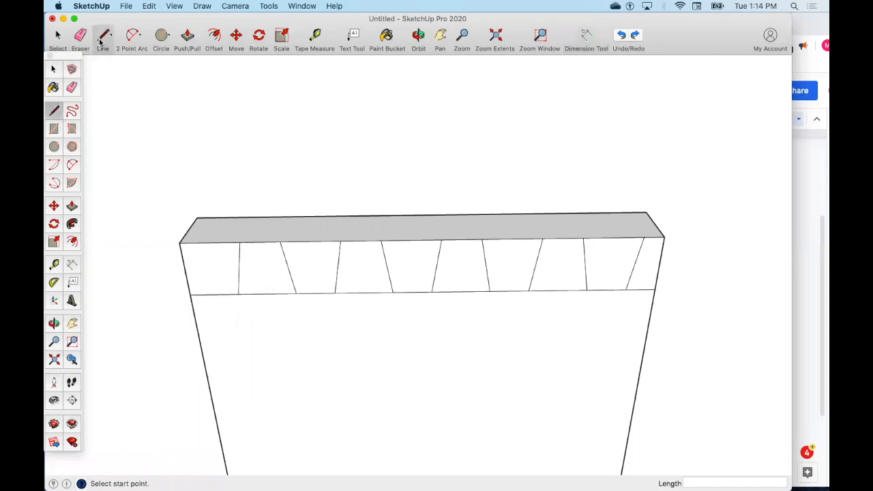
left_click(190, 294)
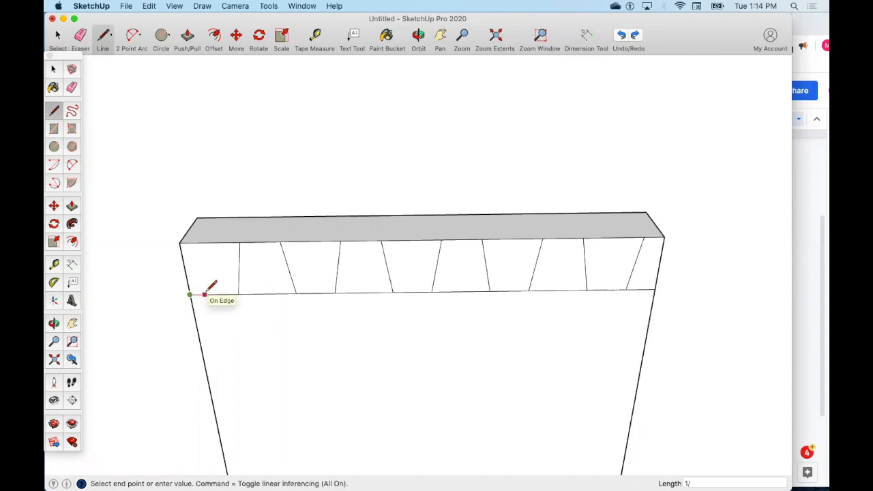
key("Return")
left_click(199, 295)
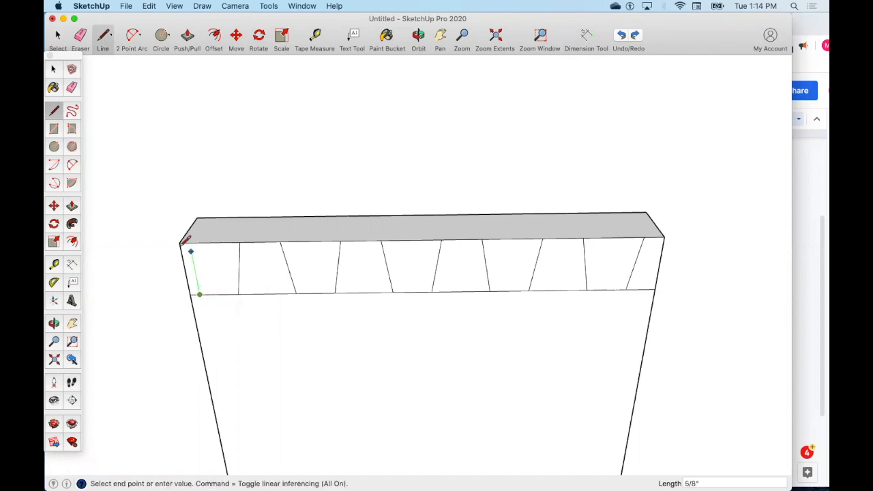
left_click(180, 242)
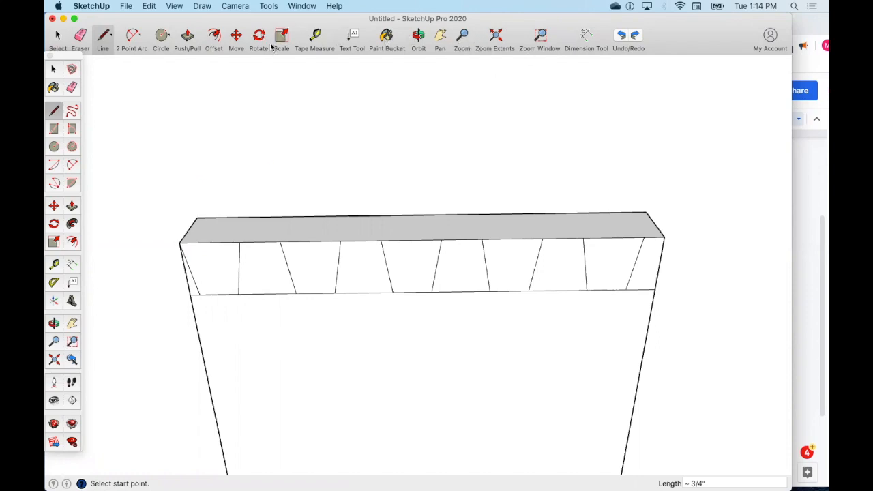
Step: Push the triangular waste face at the board's left edge back through the full thickness to cut it away
left_click(188, 37)
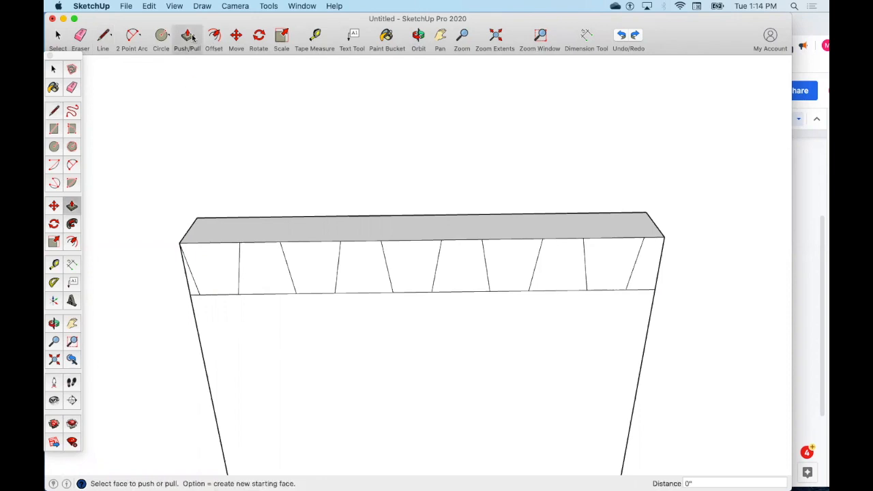
left_click(191, 286)
left_click(203, 228)
left_click(284, 305)
left_click(272, 277)
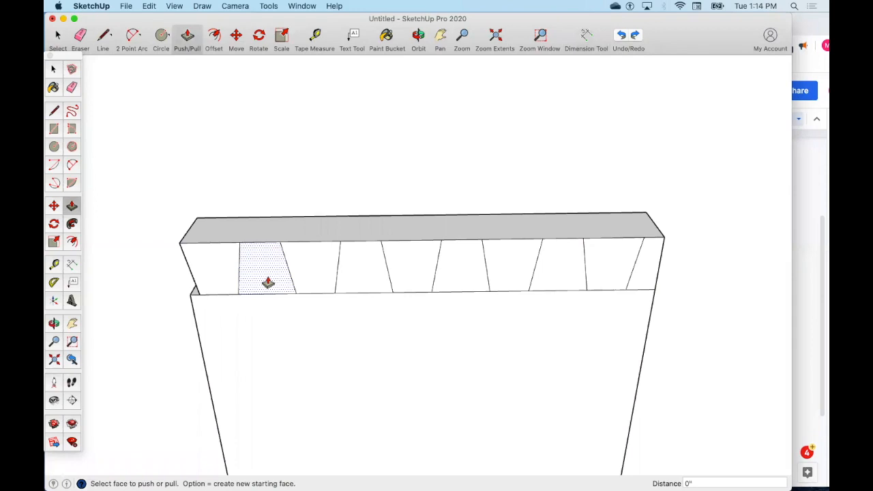
Step: Push the four waste faces between the tails and the one at the right edge back 3/4 inch, through the board
left_click(266, 279)
left_click(267, 227)
left_click(354, 271)
left_click(360, 230)
left_click(468, 282)
left_click(468, 236)
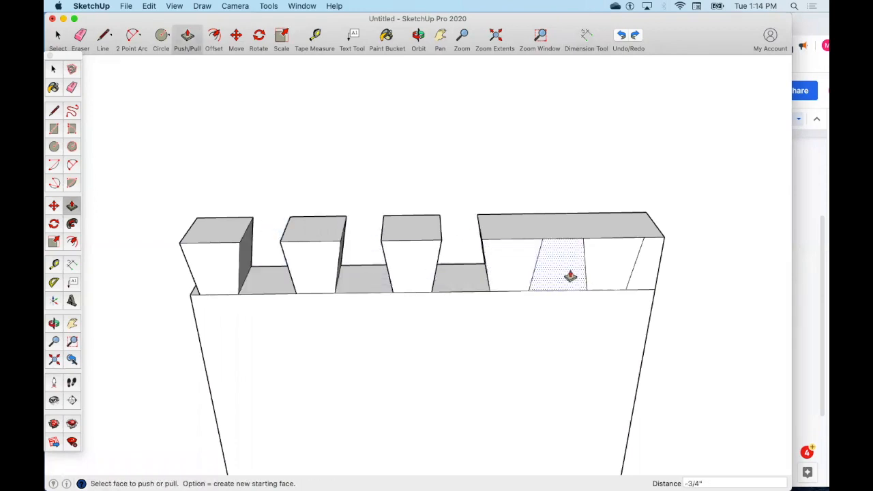
left_click(569, 279)
left_click(569, 234)
left_click(653, 271)
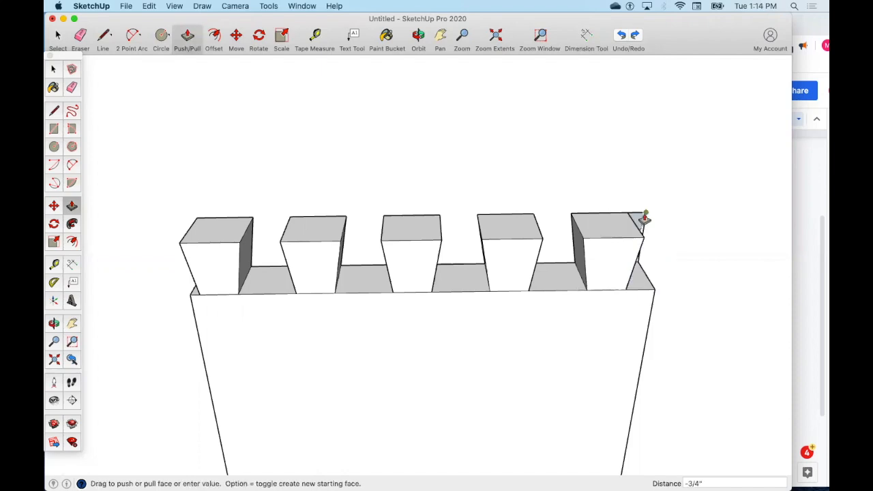
left_click(644, 215)
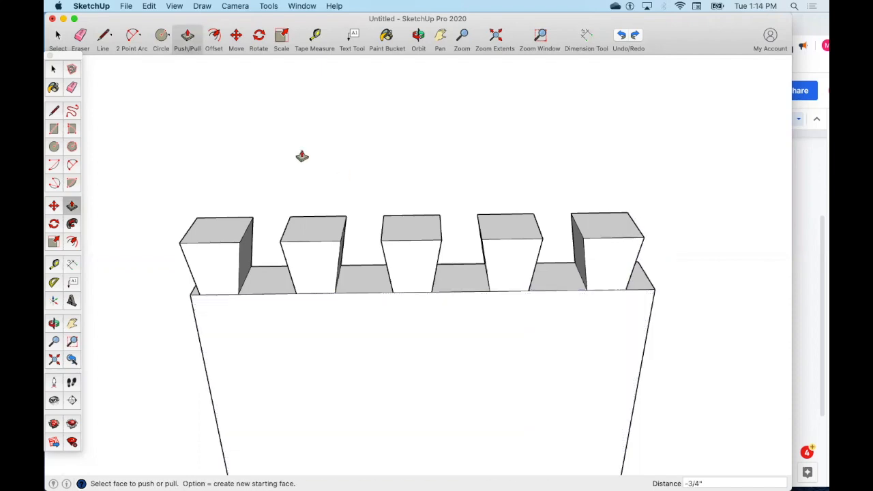
Step: Erase the leftover baseline segments across the feet of the tails so they merge with the board face
left_click(79, 35)
left_click(321, 293)
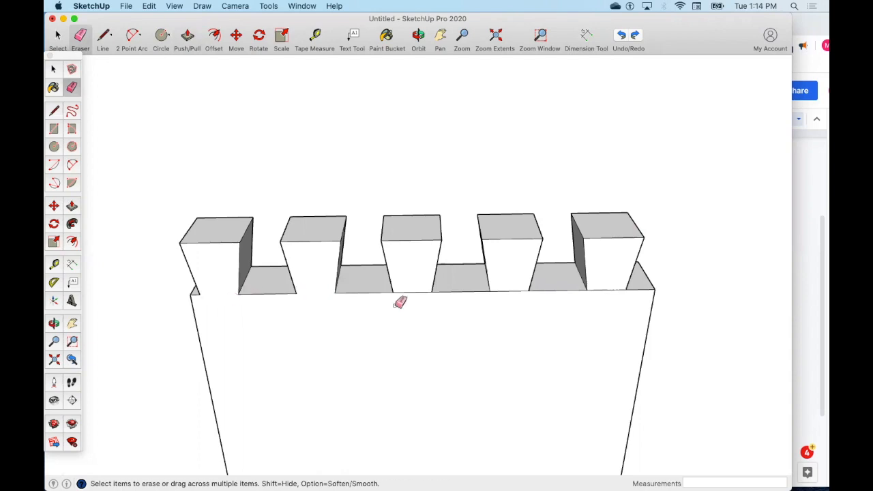
left_click(412, 292)
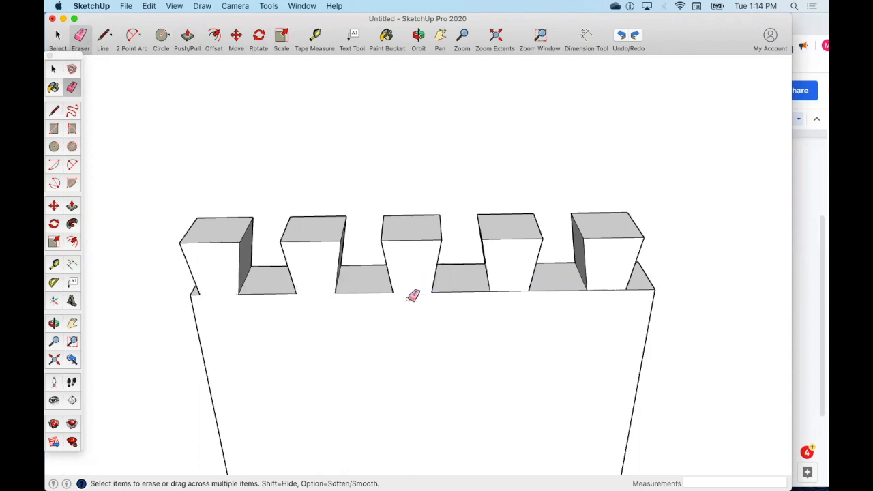
left_click(510, 292)
left_click(610, 289)
Step: Examine the cut tails from another angle and bring the uncut second board's end face into close view
left_click(463, 37)
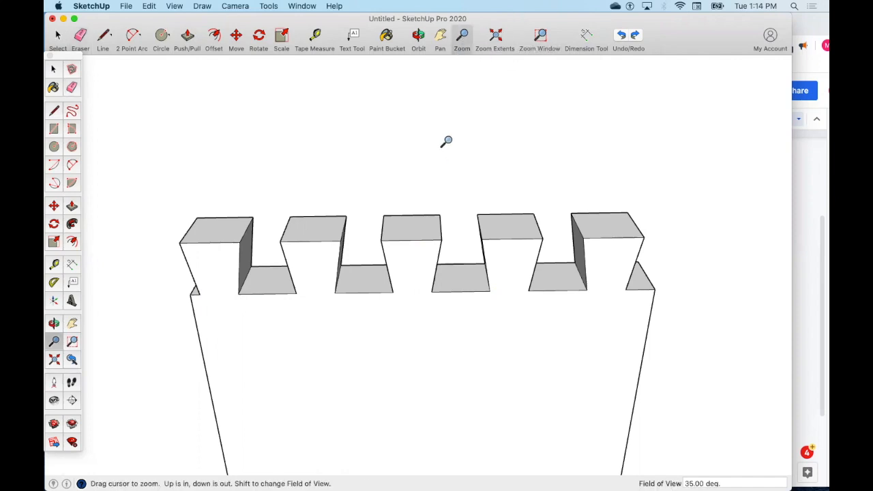
left_click(419, 37)
left_click_drag(440, 253, 378, 134)
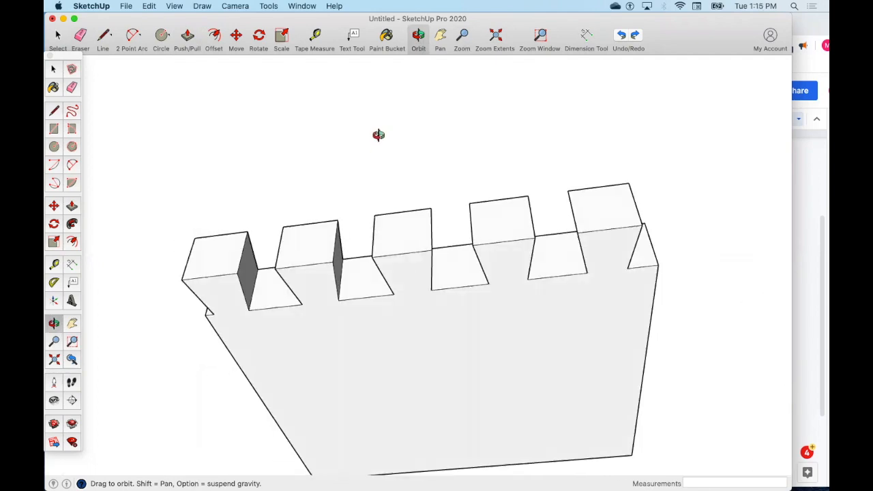
left_click(494, 35)
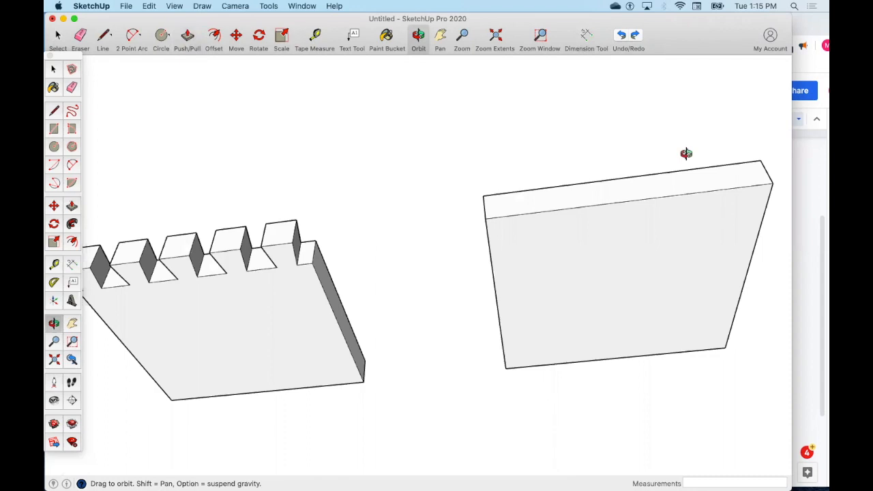
left_click_drag(613, 169, 633, 387)
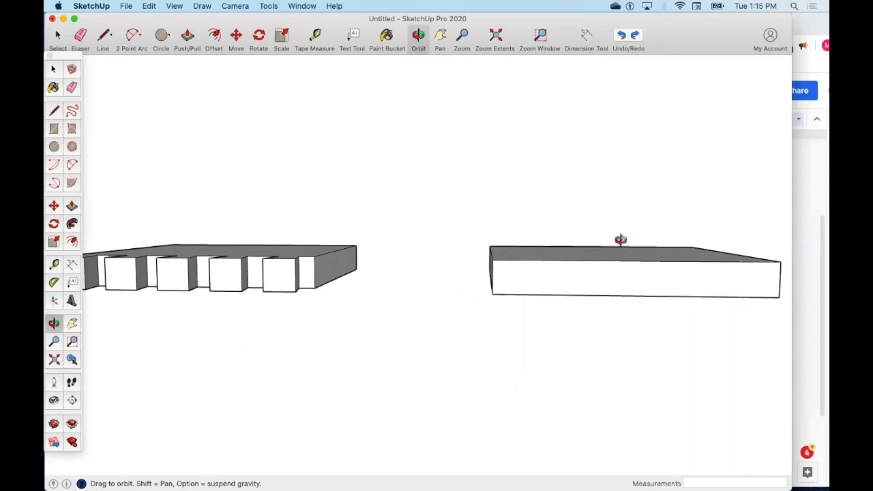
left_click(540, 38)
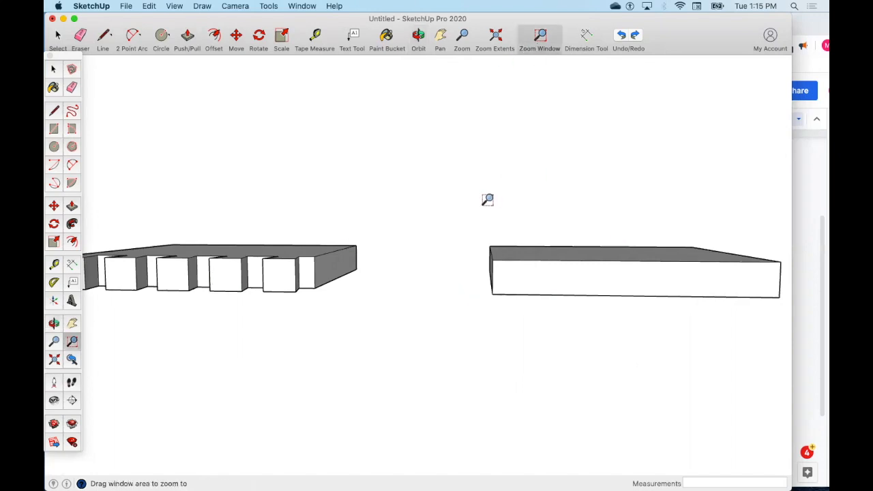
mouse_move(471, 235)
left_mouse_down()
mouse_move(803, 329)
mouse_move(794, 326)
left_mouse_up()
key("e")
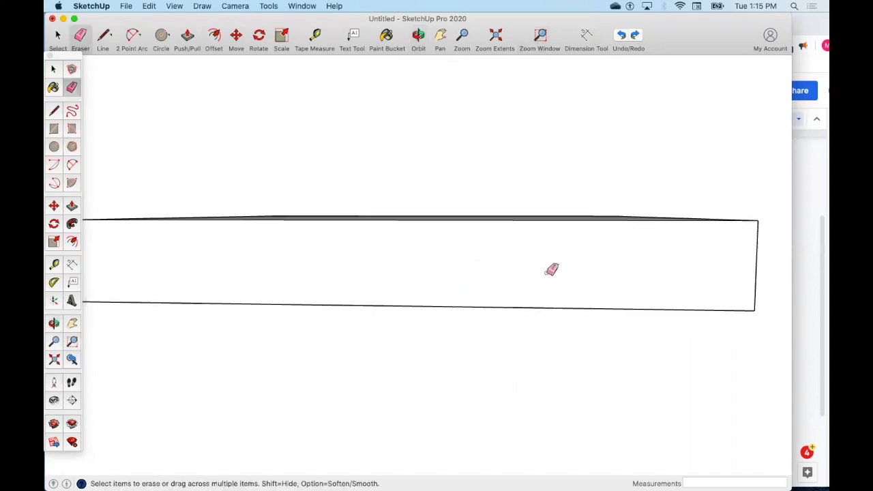
left_click(441, 38)
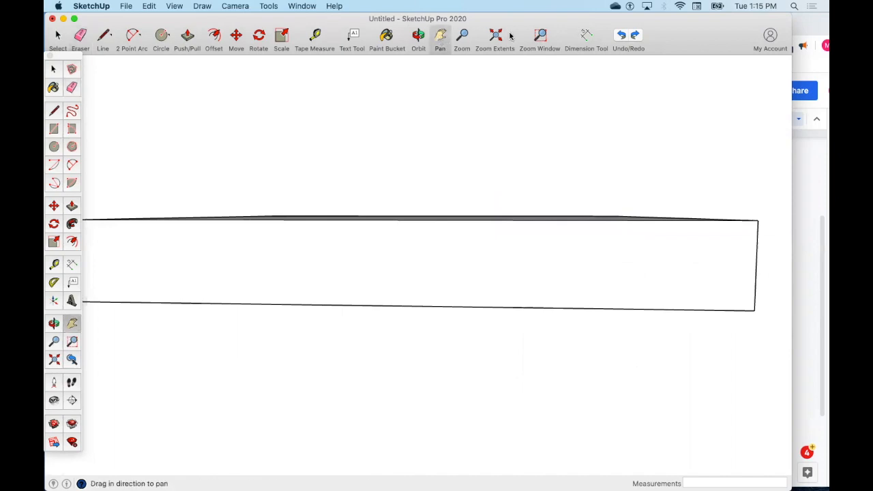
left_click(470, 38)
left_click_drag(468, 112, 471, 139)
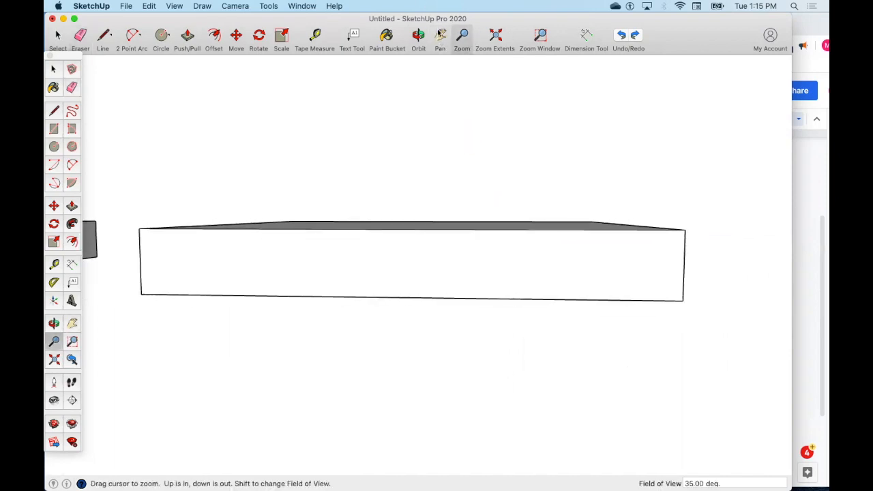
left_click(441, 35)
left_click_drag(410, 209, 479, 209)
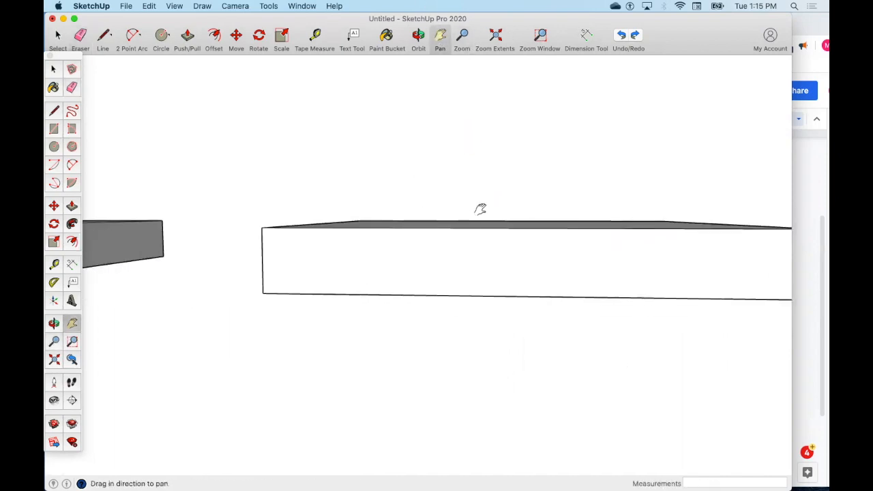
Step: Draw a vertical line down the second board's end face, 3/4 inch from its left edge
left_click(103, 39)
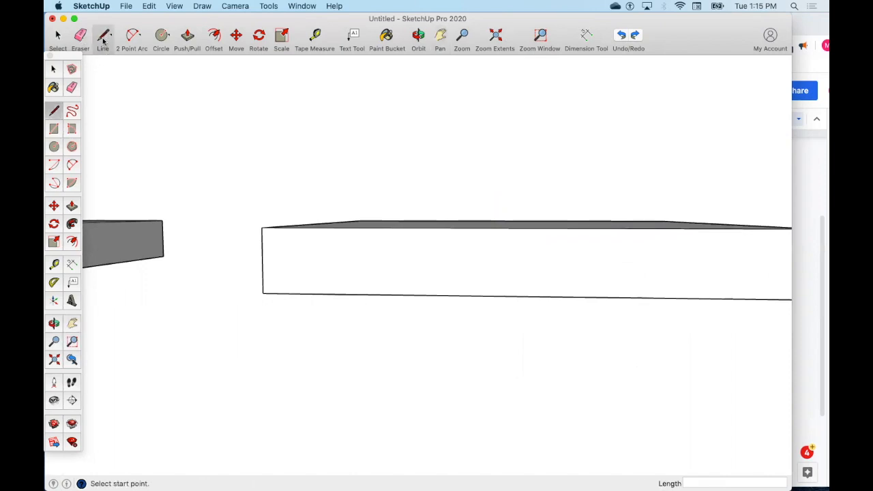
left_click(262, 228)
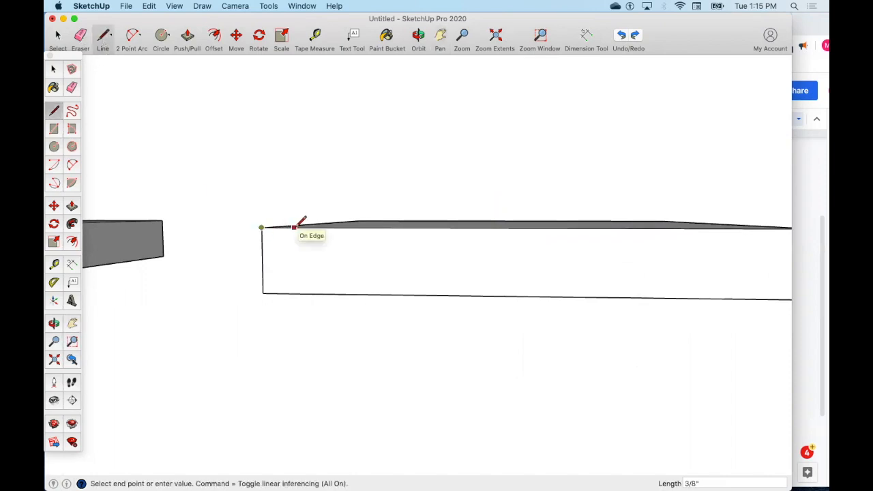
type(".75")
key("Return")
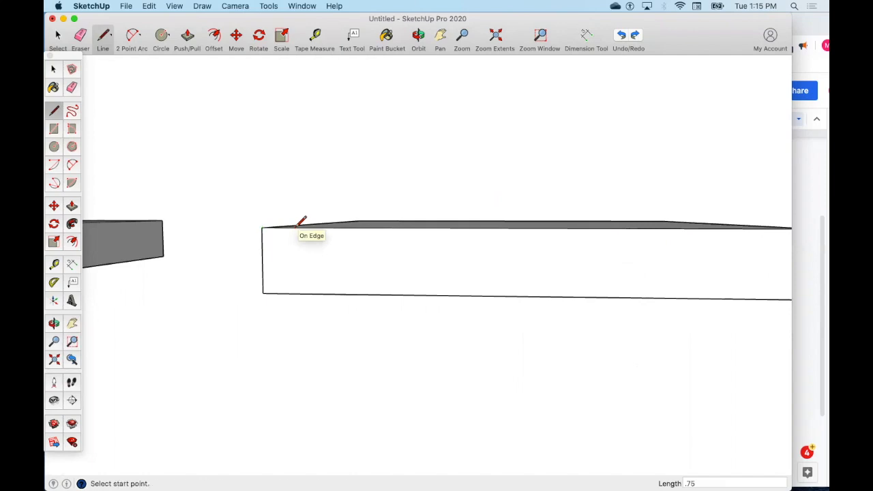
left_click(326, 227)
left_click(327, 293)
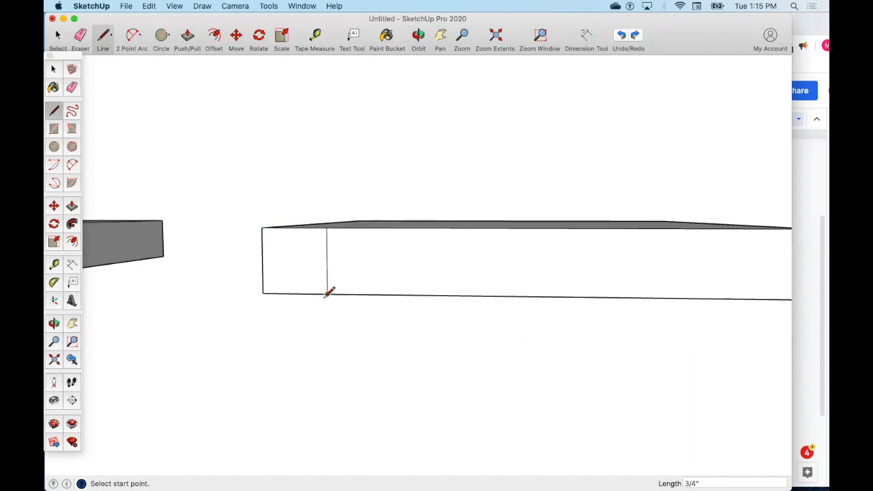
Step: Draw a slanted line from 1/8 inch left of the vertical line's foot to its upper end
left_click(327, 293)
type("1/8")
key("Return")
left_click(317, 294)
left_click(326, 228)
Step: Draw a slanted line from 1/8 inch right of the end face's lower-left corner to its upper-left corner
left_click(264, 293)
type("1/")
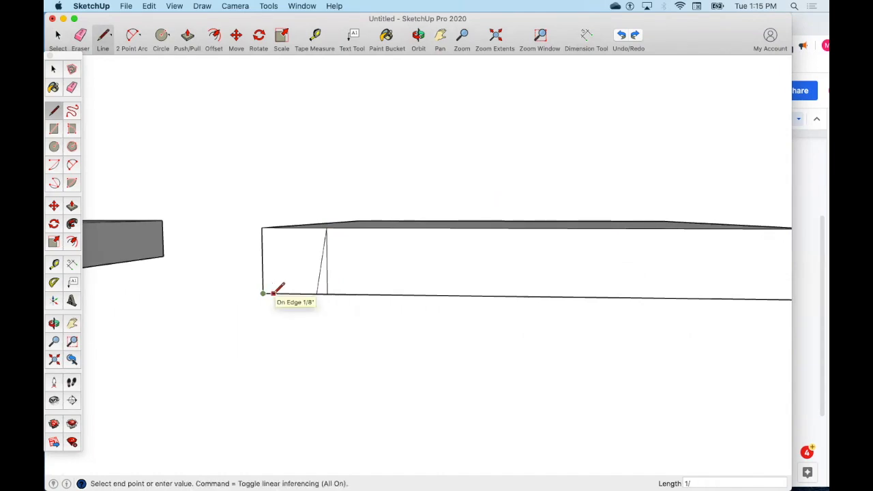
type("8")
key("Return")
left_click(273, 292)
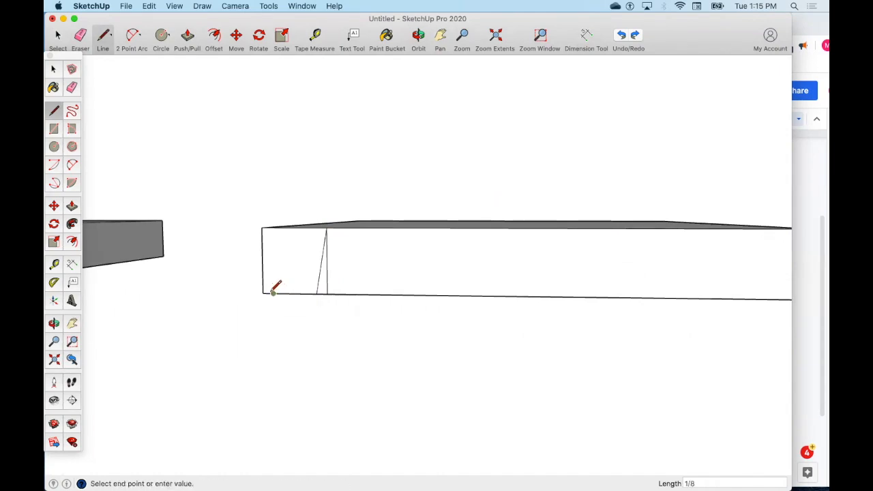
left_click(262, 227)
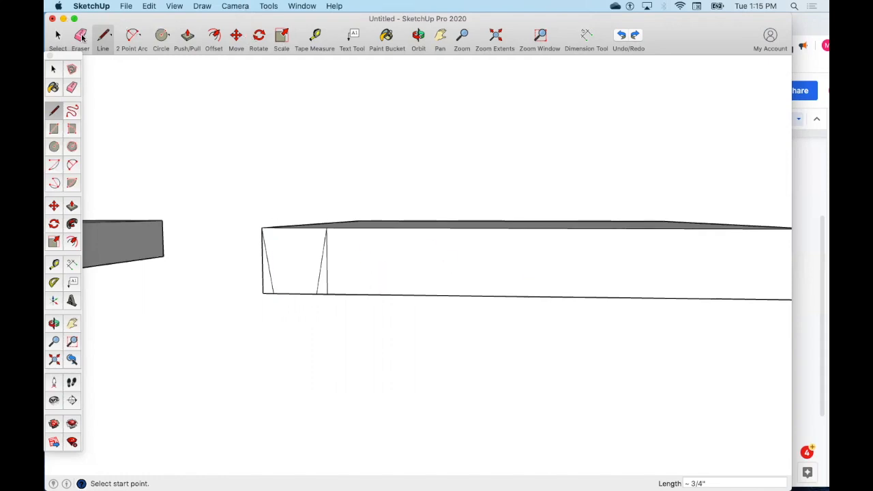
Step: Erase the vertical guide line beside the right slanted line on the end face and activate the Line tool
left_click(81, 36)
left_click(327, 272)
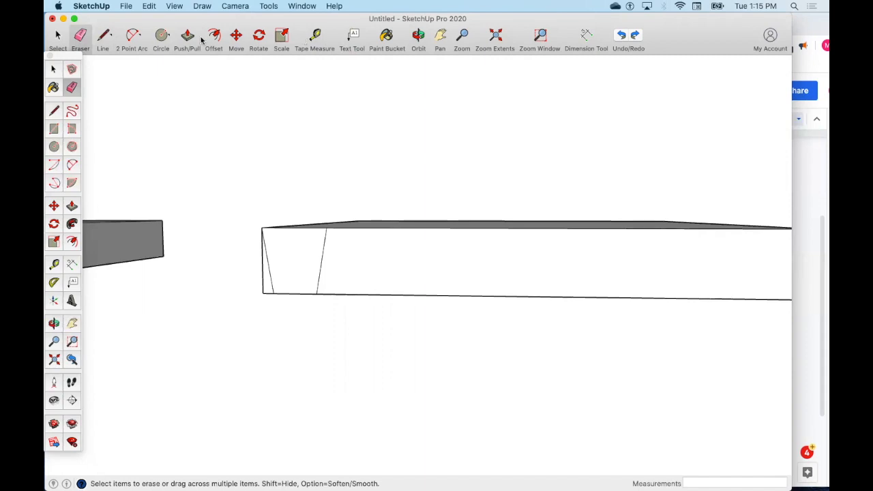
left_click(104, 36)
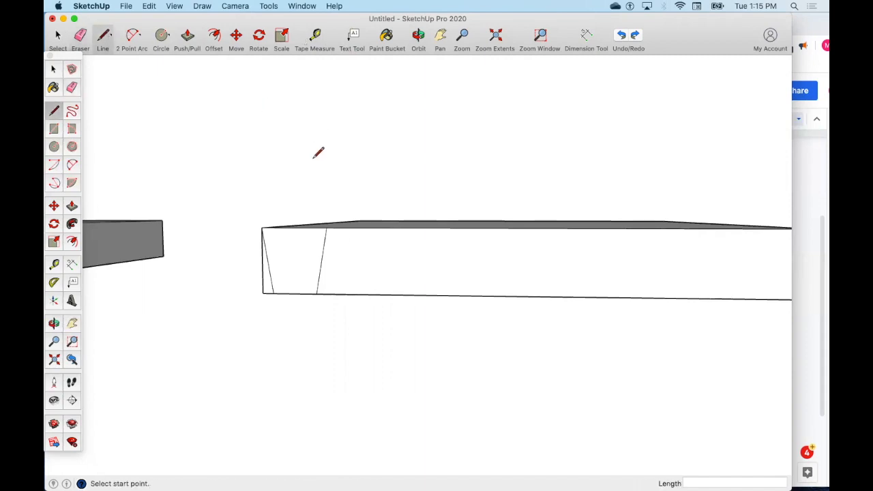
Step: Draw the third slanted line on the second board's end face, spaced 3/4 inch along the lower edge and 1/2 inch along the upper edge
left_click(326, 227)
left_click(365, 227)
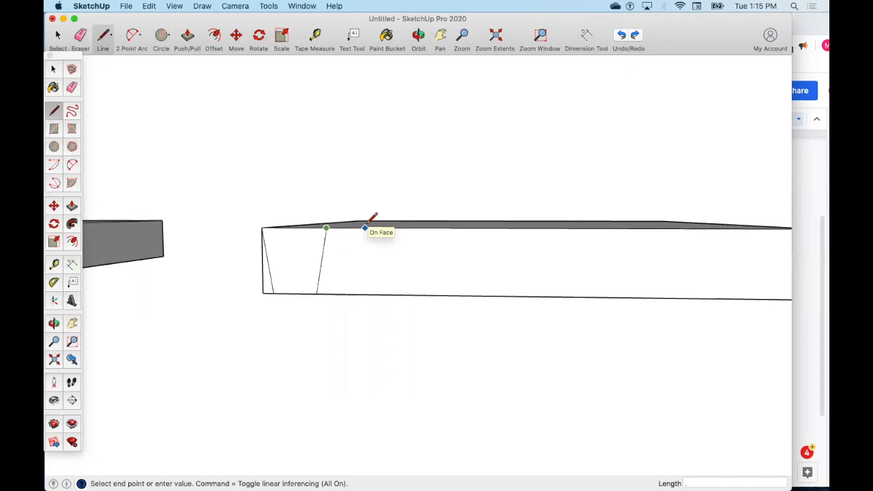
key("Escape")
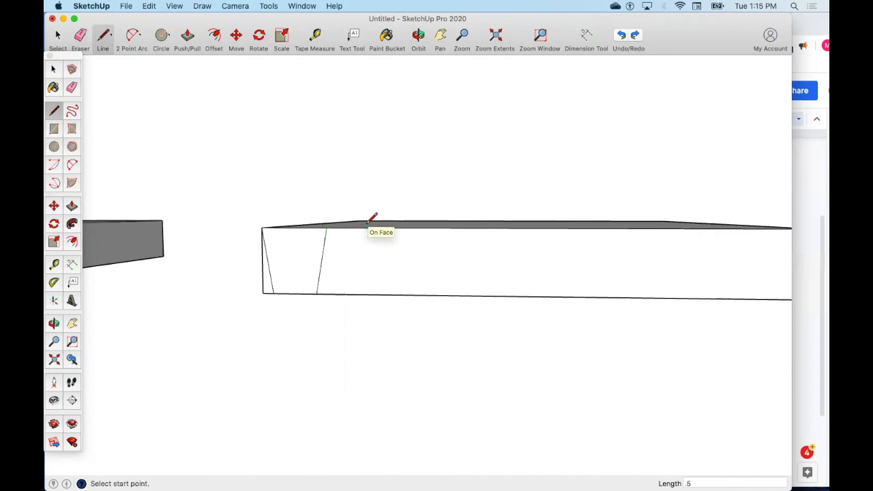
left_click(316, 293)
left_click(387, 293)
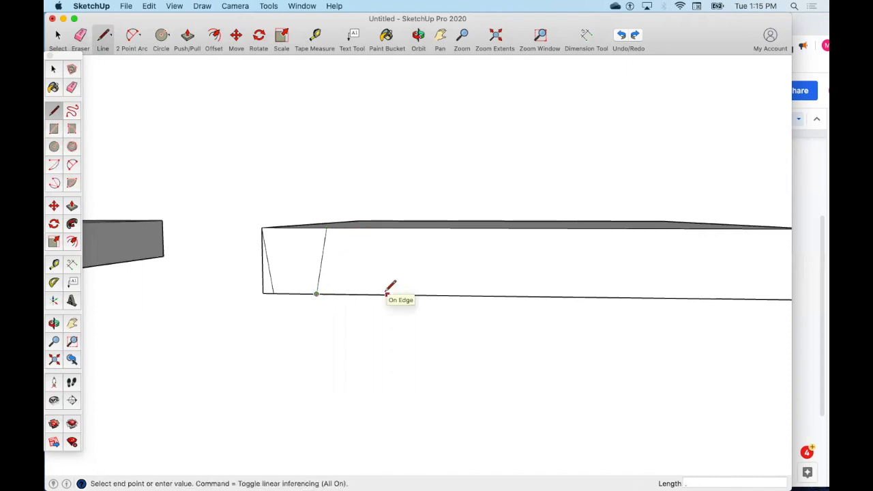
key("Escape")
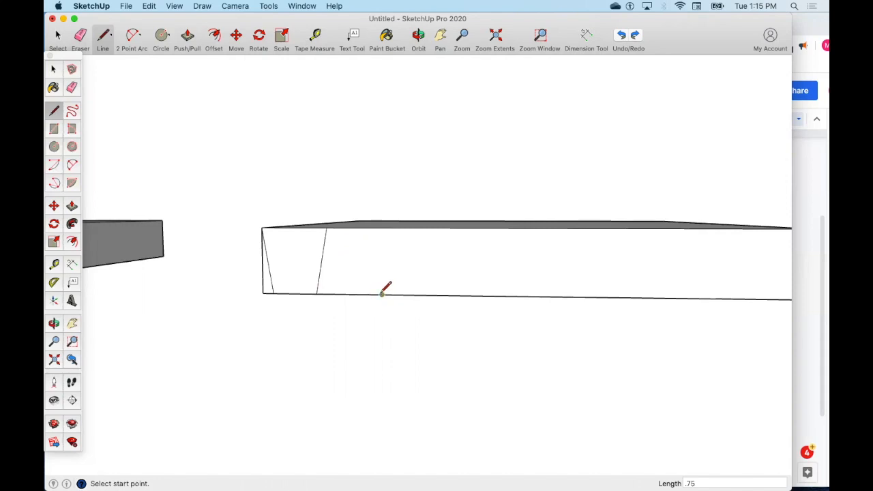
left_click(381, 295)
left_click(374, 225)
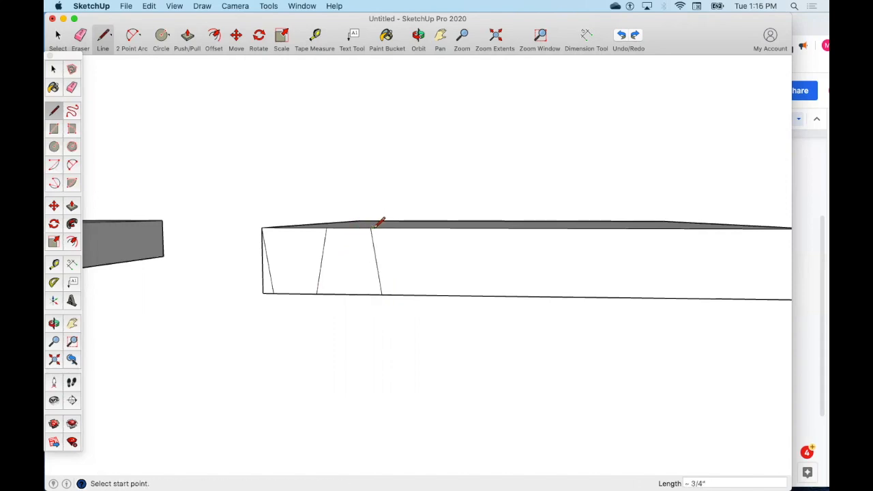
Step: Draw the fourth slanted line on the end face, spaced 1/2 inch along the lower edge and 3/4 inch along the upper edge
left_click(370, 227)
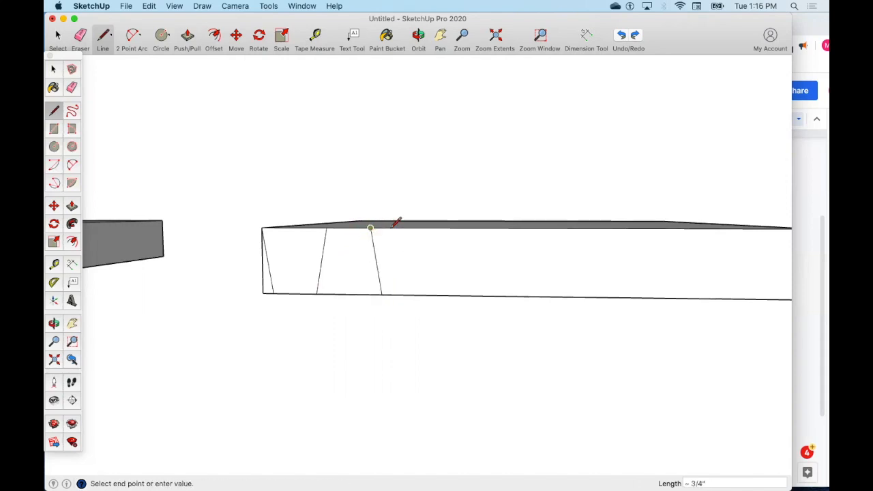
left_click(435, 226)
left_click(437, 226)
left_click(437, 227)
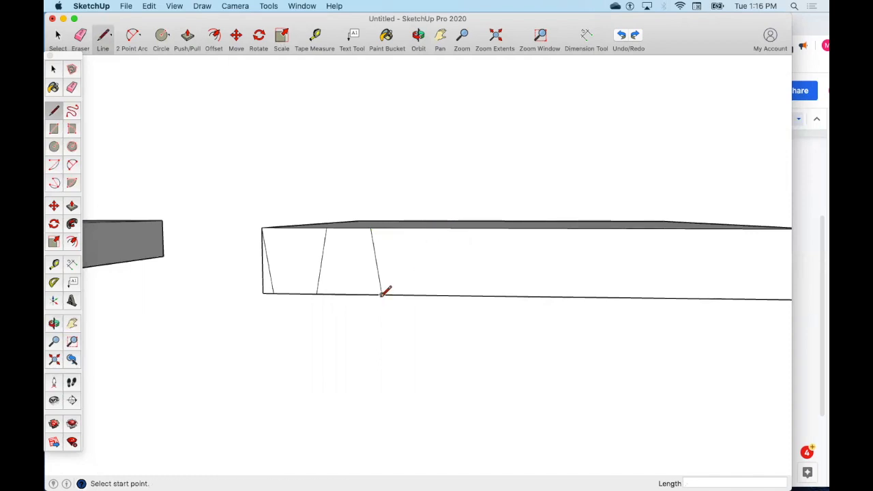
left_click(381, 295)
type(".75")
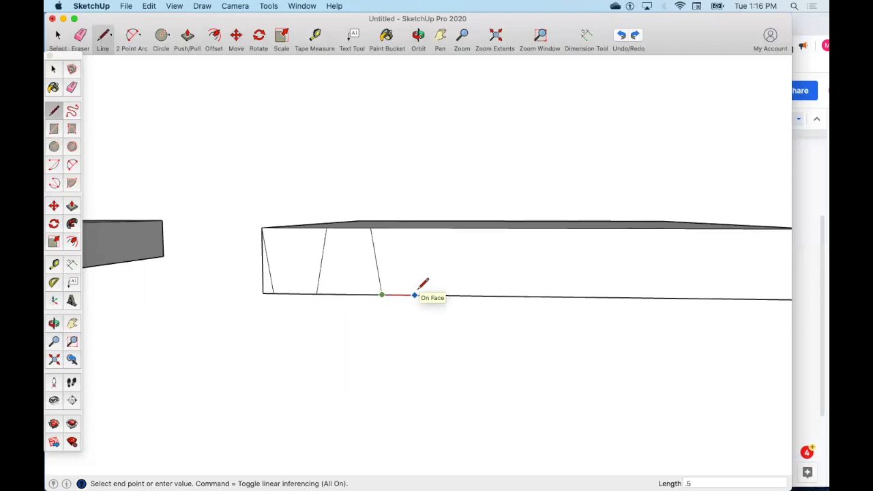
key("Return")
left_click(427, 295)
left_click(438, 228)
Step: Draw the fifth slanted line on the end face, spaced 3/4 inch along the lower edge and 1/2 inch along the upper edge
left_click(438, 228)
type(".75")
key("Return")
left_click(494, 296)
left_click(483, 228)
Step: Draw the sixth slanted line on the end face, spaced 1/2 inch along the lower edge and 3/4 inch along the upper edge
type(".75")
key("Return")
left_click(494, 296)
type(".5")
key("Return")
left_click(540, 296)
left_click(551, 228)
Step: Draw the seventh slanted line on the end face, spaced 3/4 inch along the lower edge and 1/2 inch along the upper edge
type(".5")
key("Return")
left_click(540, 297)
type(".75")
key("Return")
left_click(609, 297)
left_click(600, 228)
Step: Draw the eighth slanted line on the end face, spaced 1/2 inch along the lower edge and 3/4 inch along the upper edge
left_click(610, 298)
type(".5")
key("Return")
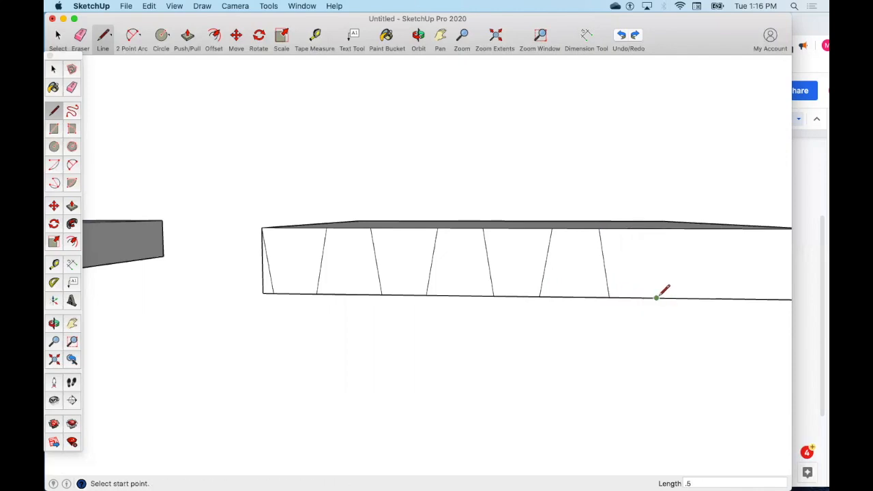
left_click(657, 298)
left_click(670, 230)
Step: Finish the pin layout with two more slanted lines near the end face's right end, continuing the alternating 1/2-inch and 3/4-inch spacing
left_click(670, 230)
type(".5")
key("Return")
left_click(440, 37)
left_click_drag(560, 170, 415, 174)
key("l")
left_click(569, 232)
type(".75")
key("Return")
left_click(579, 302)
type(".5")
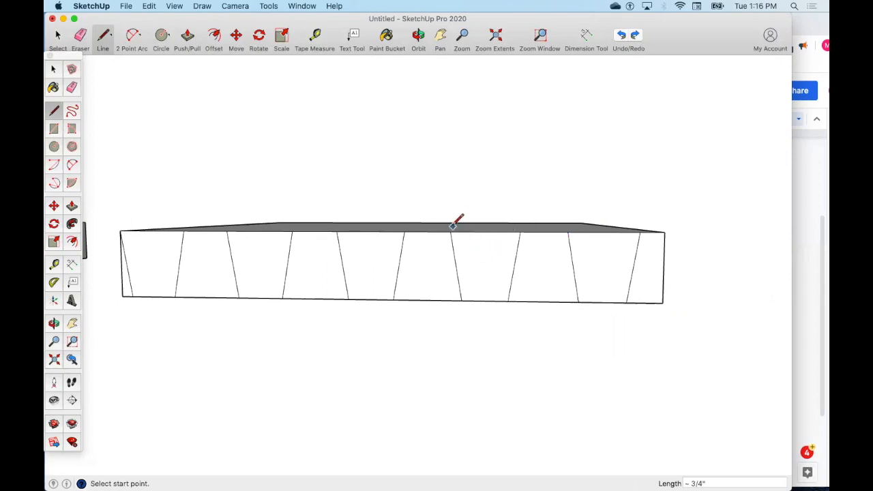
Step: Push the leftmost waste area between the pins 3/4 inch into the second board
left_click(418, 37)
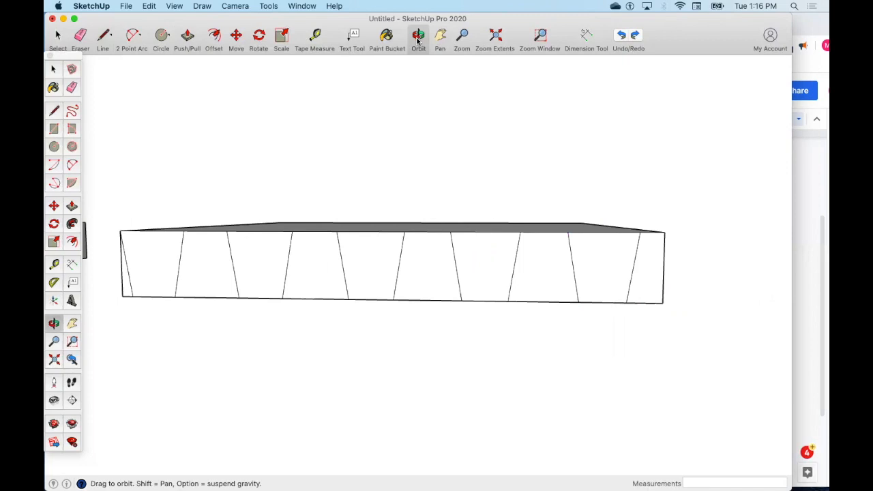
left_click_drag(415, 75, 416, 135)
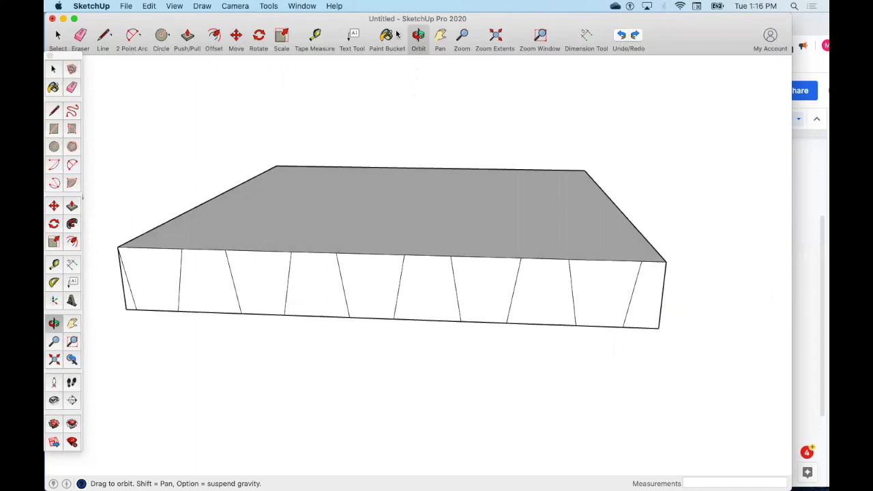
left_click(187, 36)
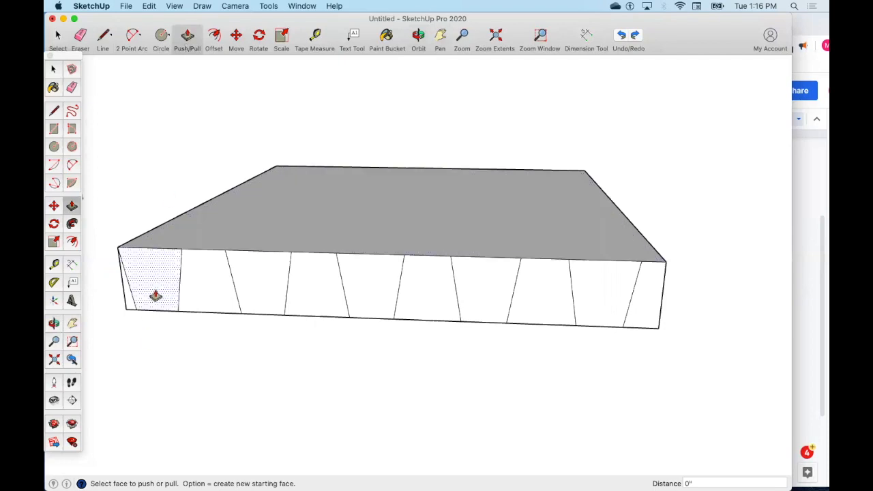
left_click(159, 271)
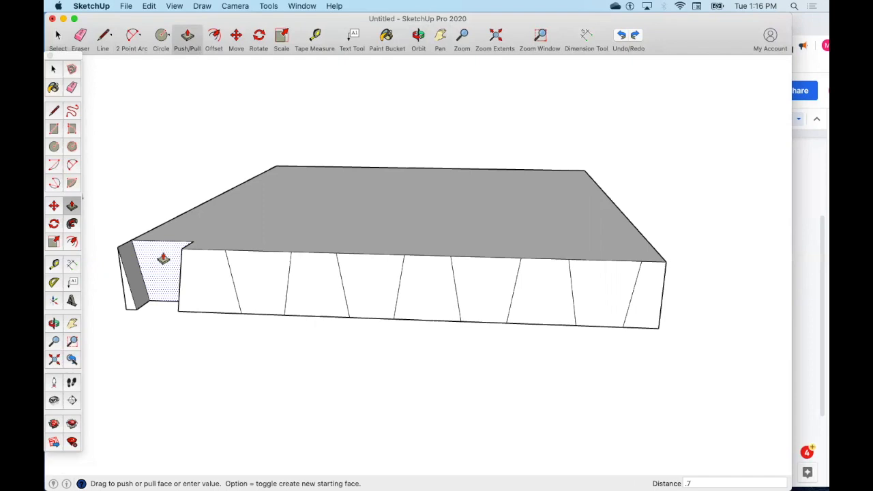
left_click(171, 255)
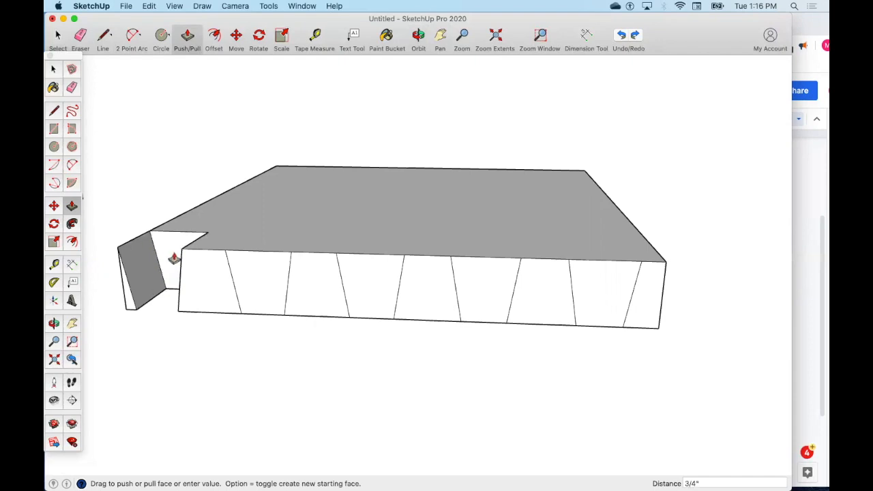
Step: Push the remaining four waste areas between the pins 3/4 inch into the board
left_click(253, 288)
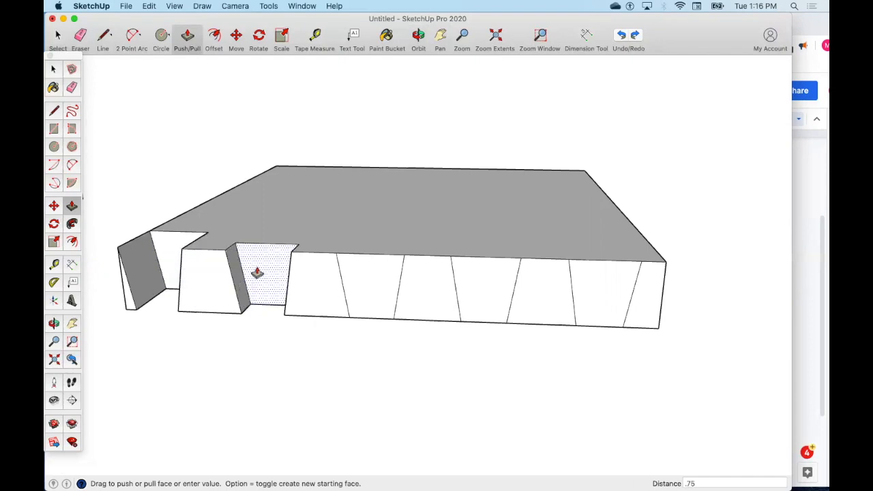
left_click(256, 273)
left_click(363, 283)
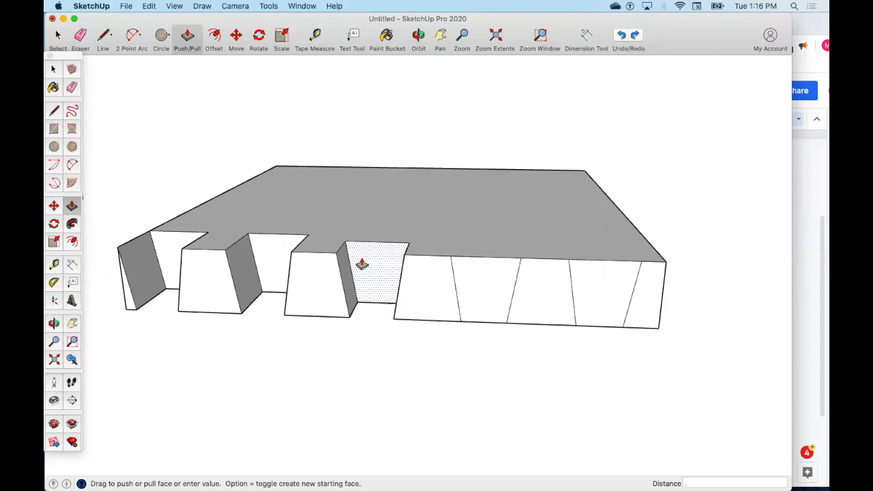
left_click(362, 262)
left_click(493, 281)
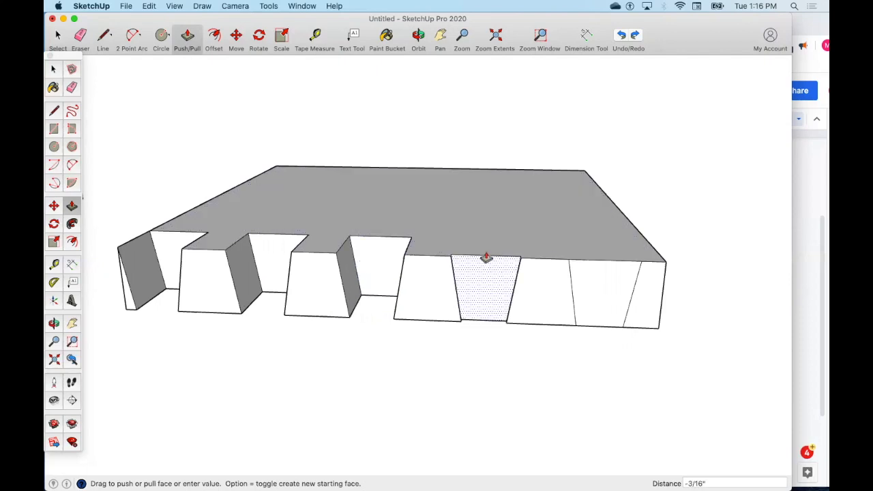
left_click(486, 258)
left_click(608, 273)
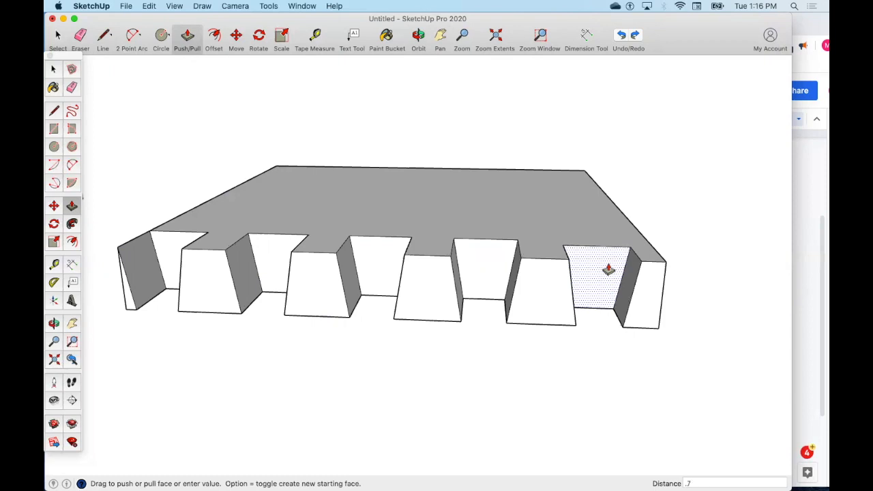
key("Return")
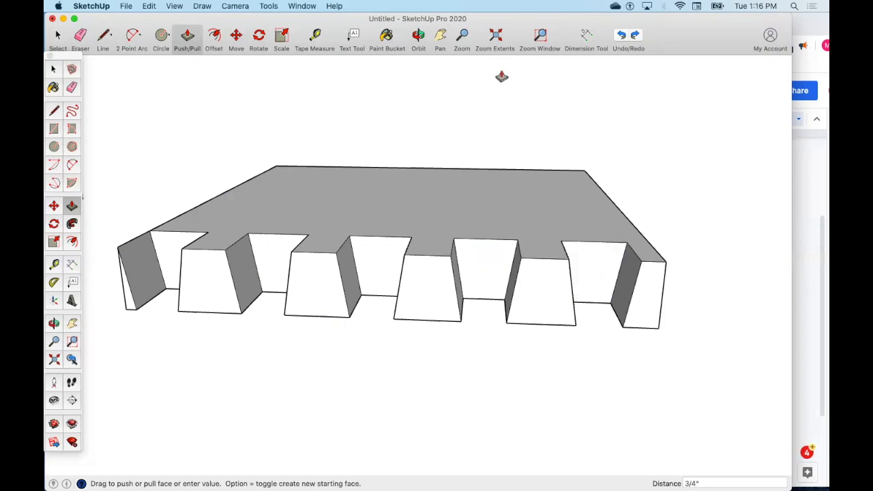
Step: Select the entire tail board and make it a group
left_click(495, 34)
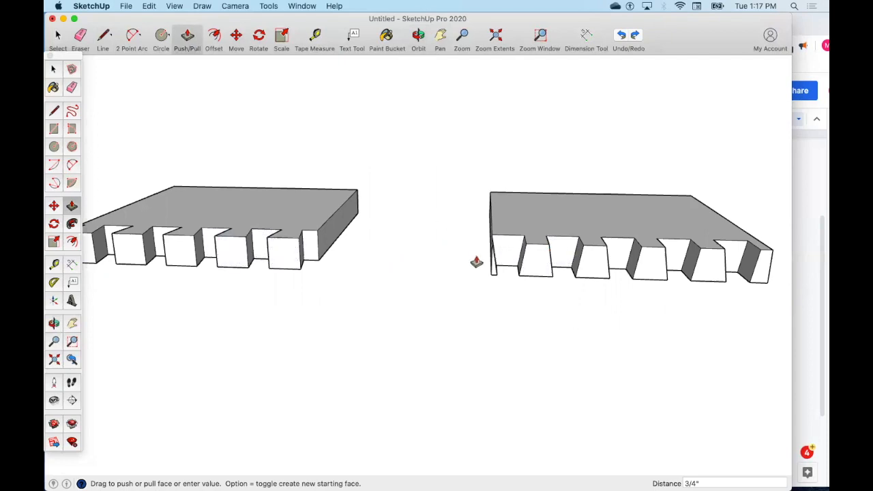
left_click(60, 40)
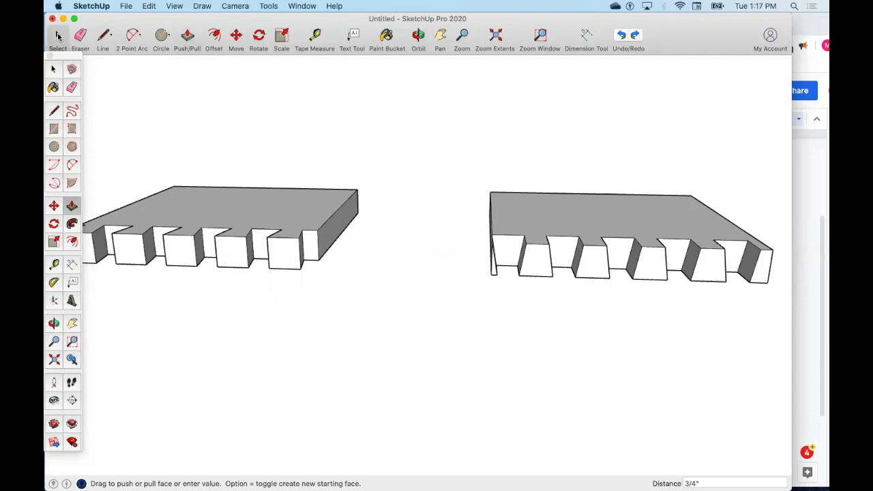
left_click(440, 37)
left_click_drag(470, 76, 497, 72)
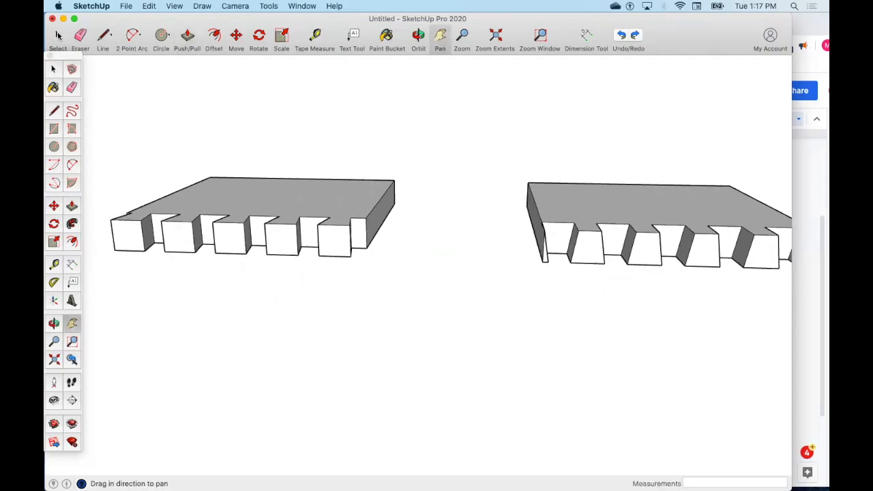
left_click(58, 35)
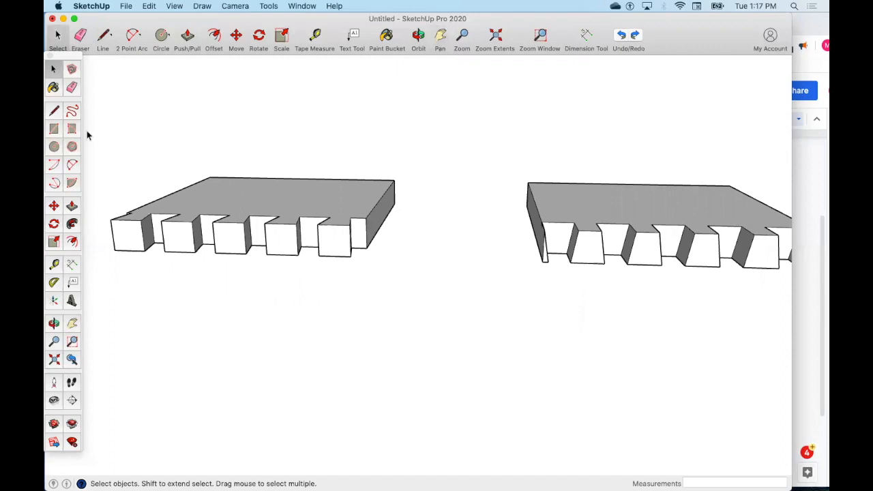
mouse_move(86, 131)
left_mouse_down()
mouse_move(343, 266)
mouse_move(441, 296)
left_mouse_up()
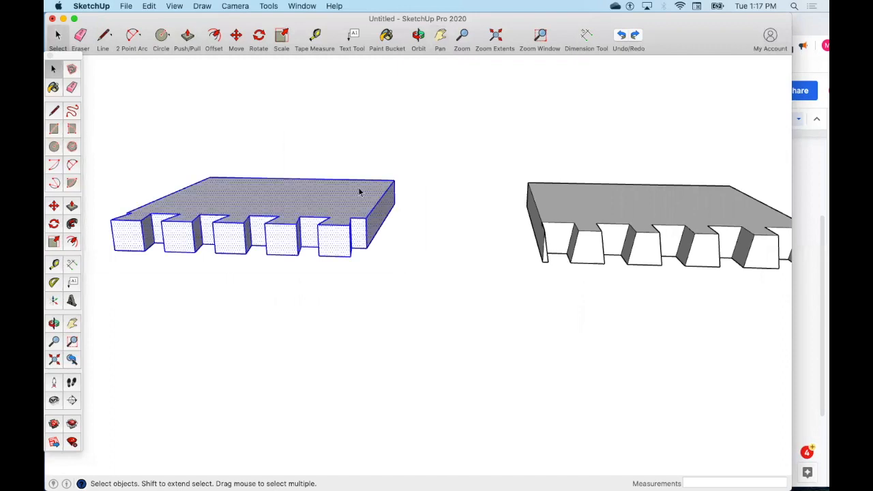
right_click(305, 197)
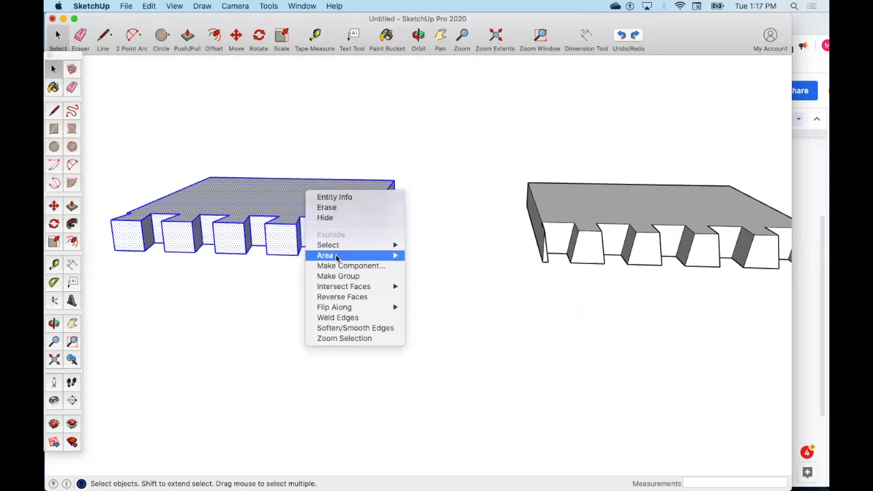
left_click(346, 277)
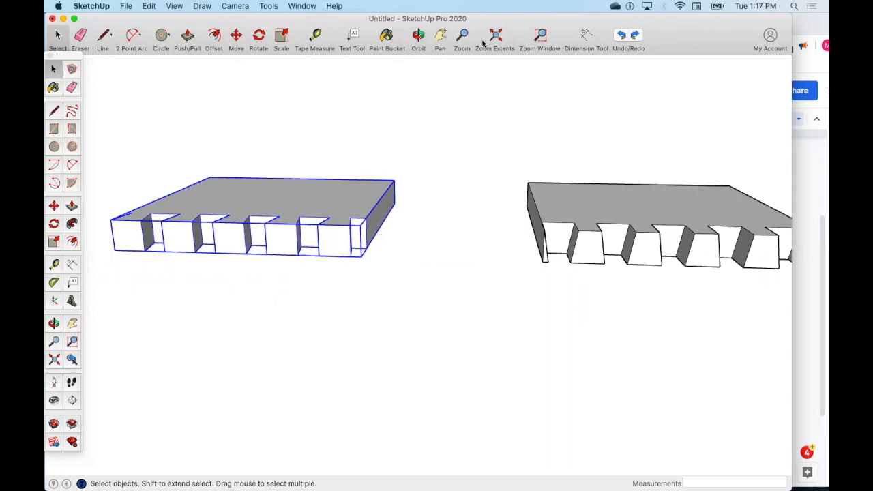
Step: Select the entire pin board and make it a group
left_click(440, 38)
left_click_drag(550, 146, 436, 161)
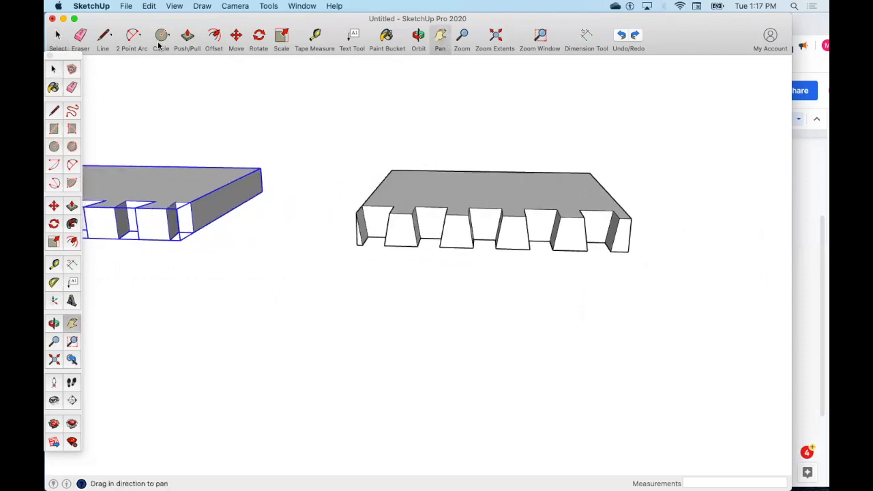
right_click(53, 38)
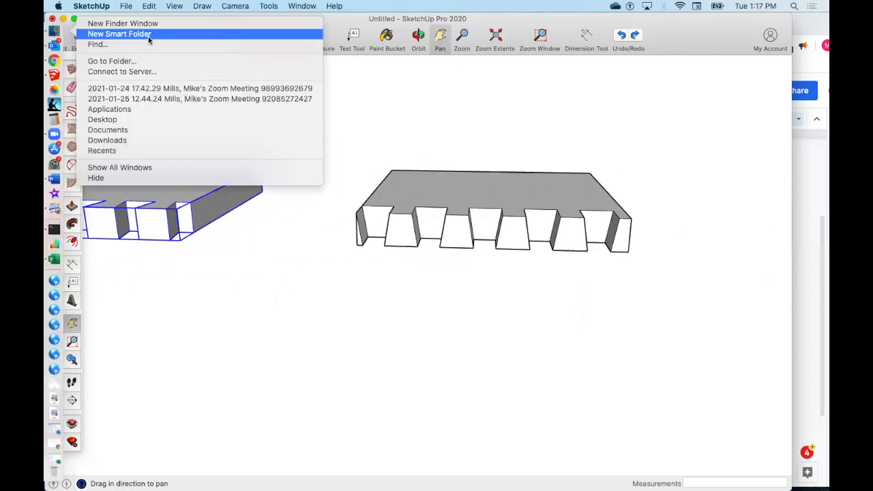
left_click(329, 66)
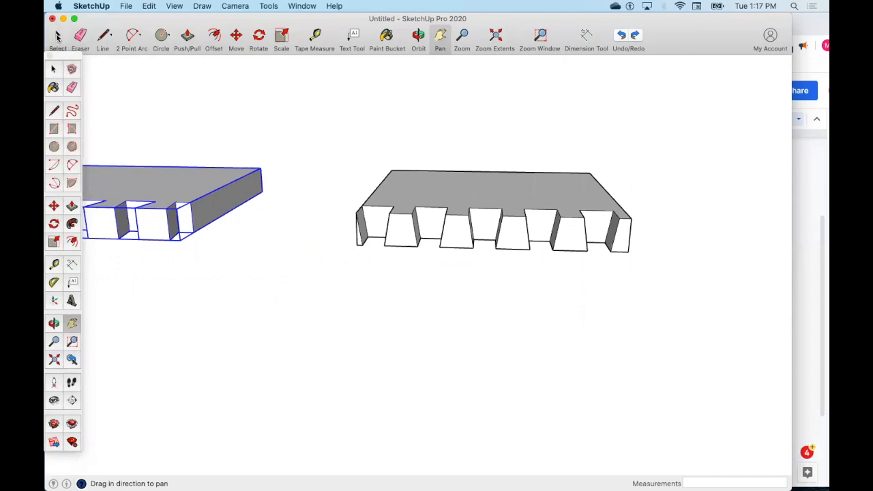
left_click(57, 38)
left_click_drag(323, 136, 723, 298)
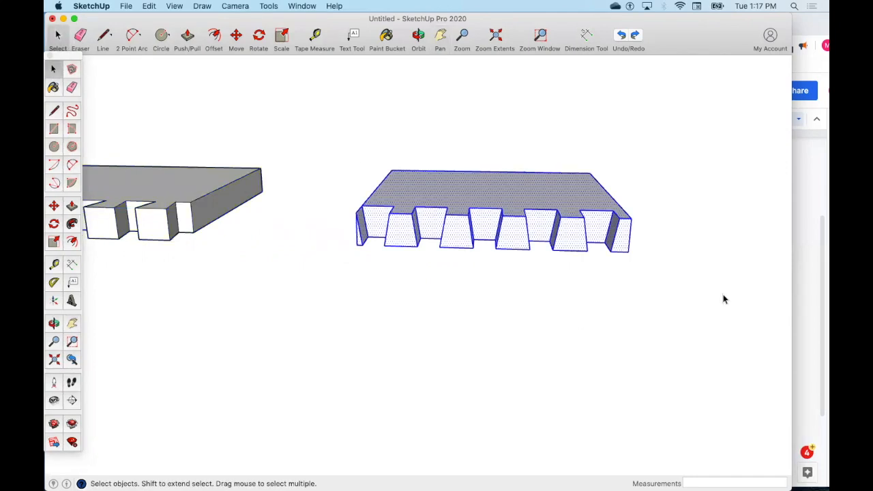
right_click(509, 189)
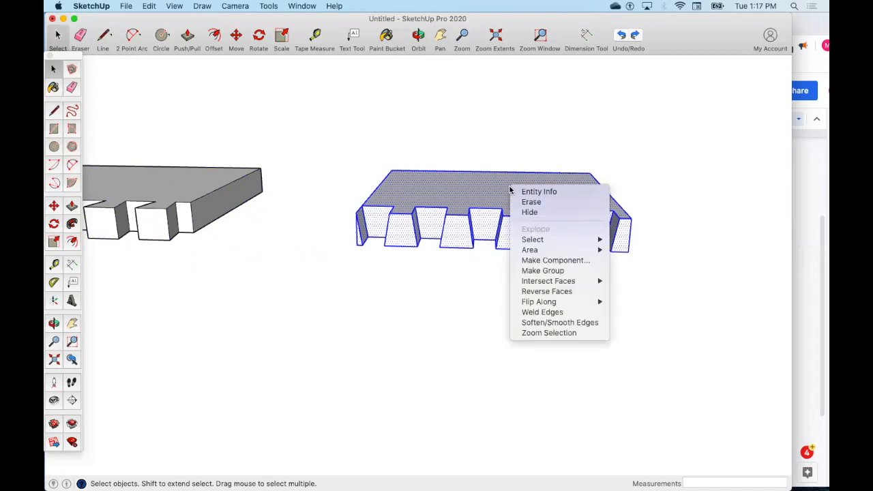
left_click(561, 271)
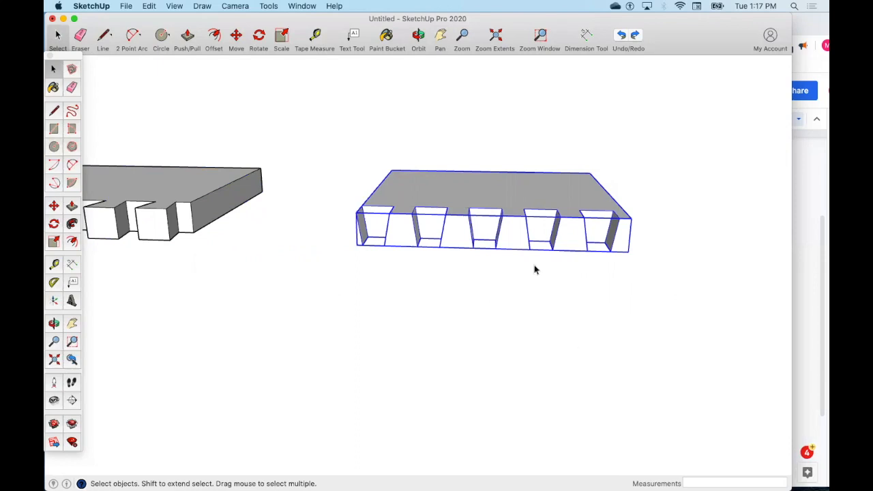
Step: Move the pin board group onto the tail board's back corner and back out to the open space beside it
left_click(204, 194)
left_click(420, 219)
left_click(236, 38)
left_click(430, 197)
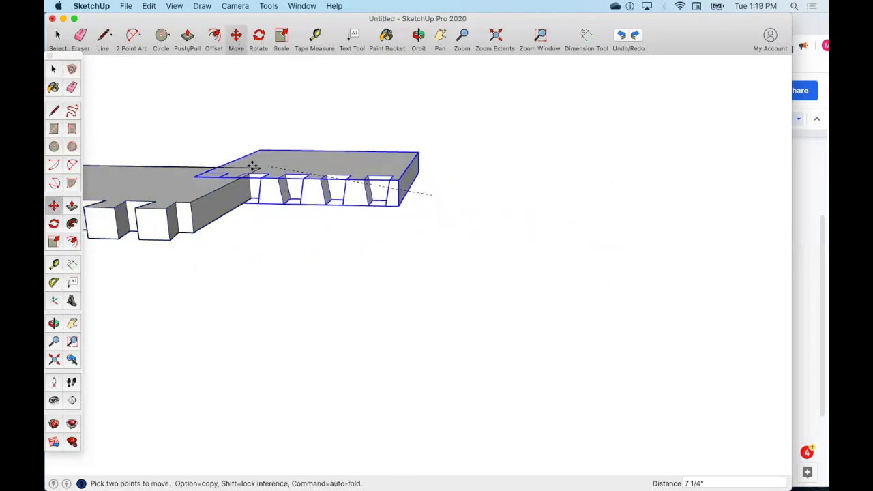
left_click(228, 179)
left_click(289, 181)
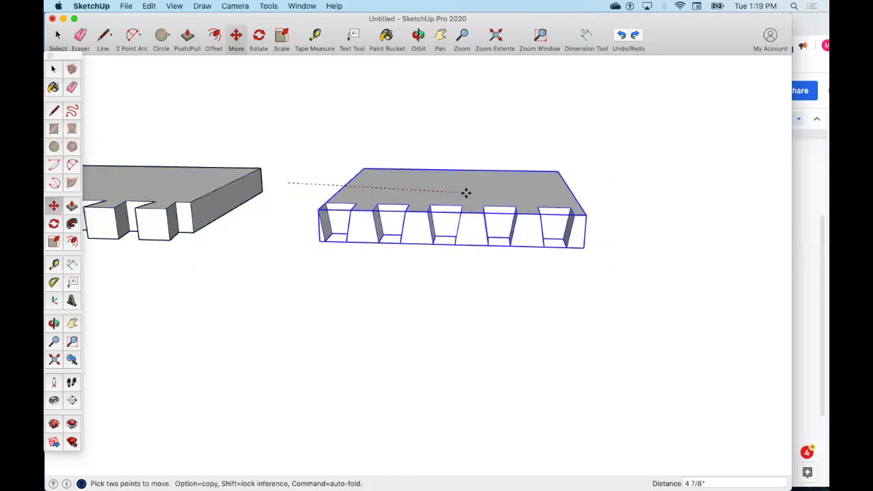
left_click(387, 191)
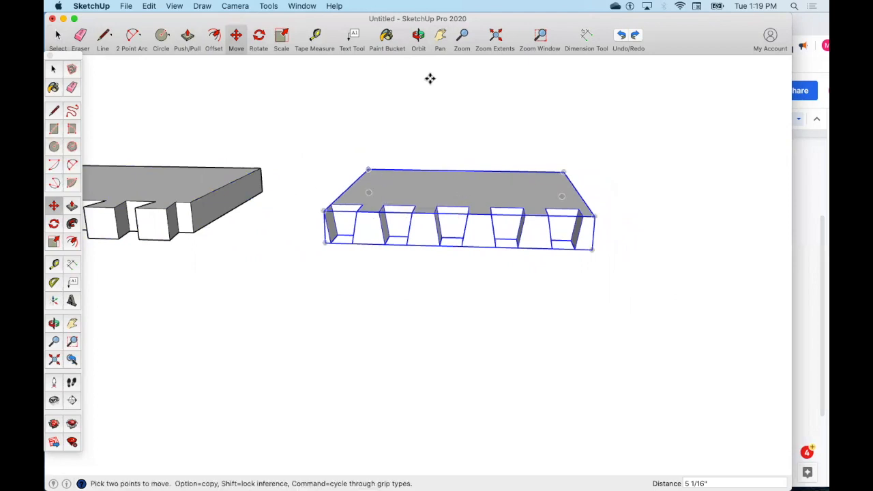
Step: Rotate the pin board 90 degrees about its lower corner at the pin end so it stands upright on its pins
left_click(419, 35)
left_click_drag(357, 169, 700, 208)
left_click_drag(245, 354, 336, 353)
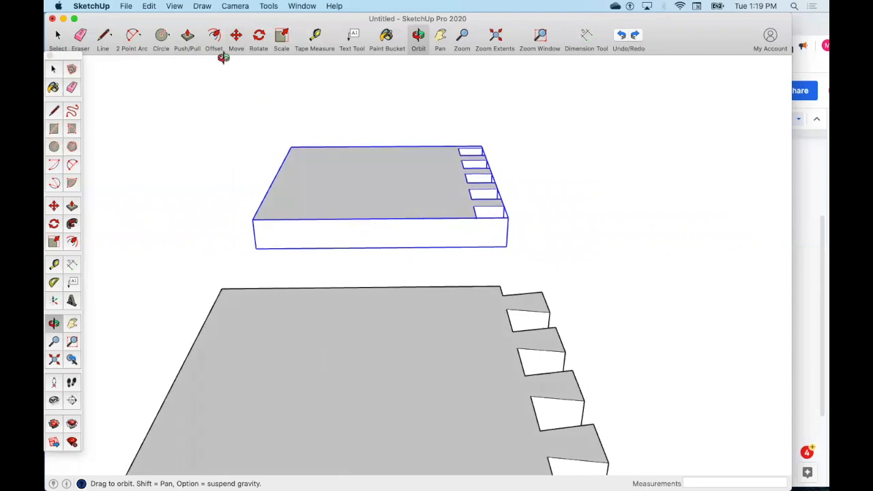
left_click(259, 36)
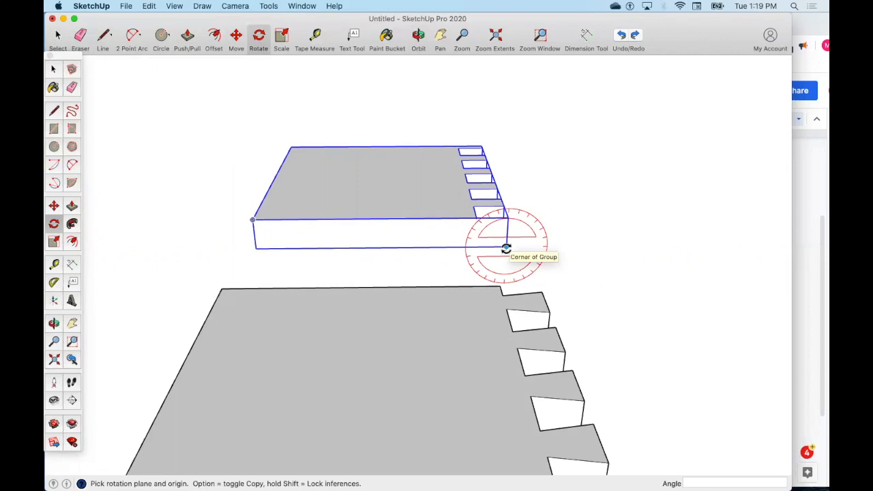
left_click(506, 247)
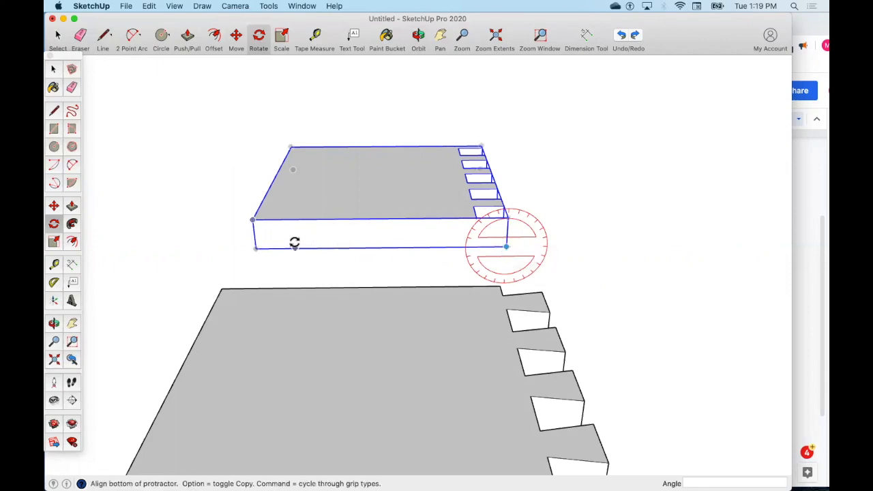
left_click(253, 249)
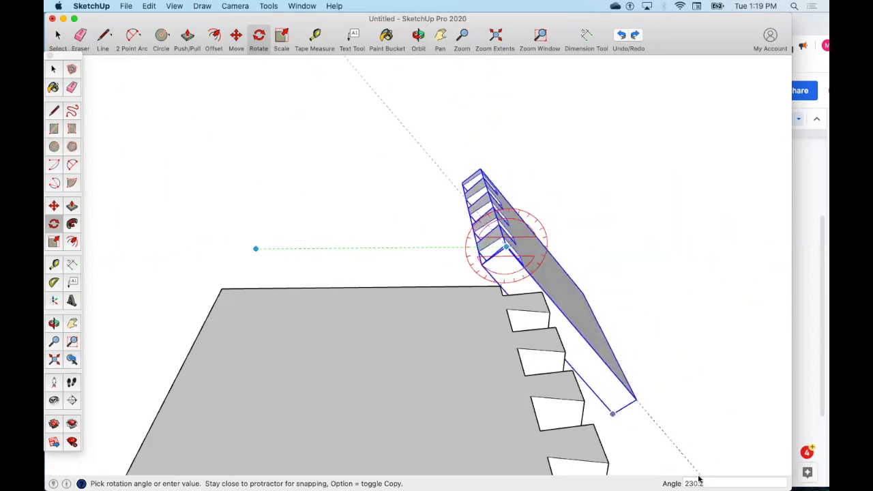
left_click(508, 190)
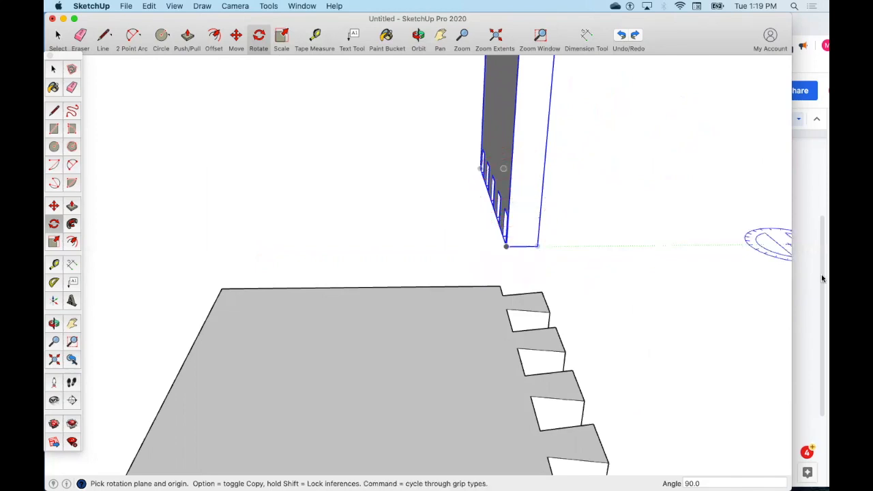
left_click(58, 35)
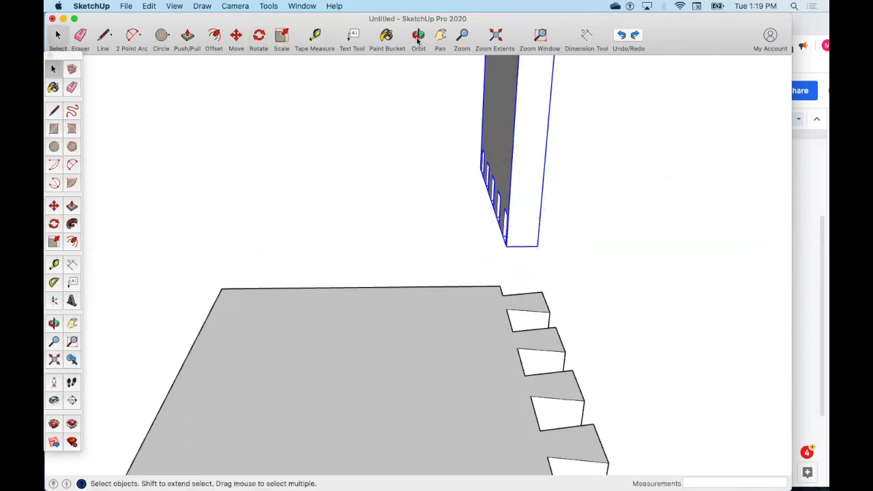
Step: Move the upright pin board by its lower outer corner onto the tail board's matching corner so the dovetails interlock
left_click(418, 35)
left_click_drag(580, 234, 353, 181)
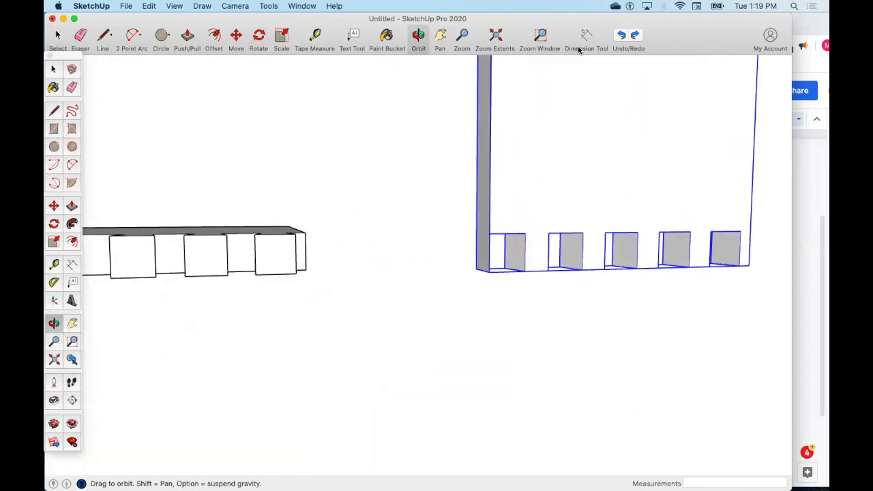
left_click(441, 35)
left_click_drag(448, 165, 621, 158)
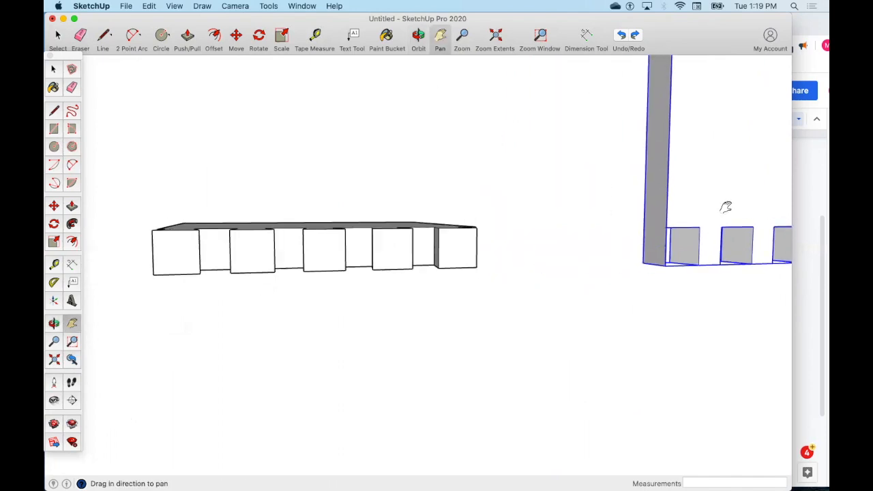
middle_click_drag(277, 220, 282, 200)
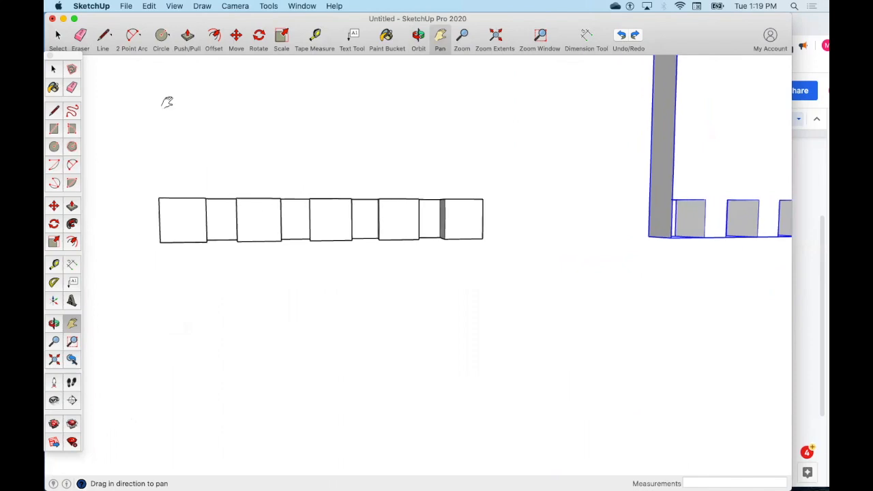
left_click(418, 35)
left_click_drag(419, 259, 364, 67)
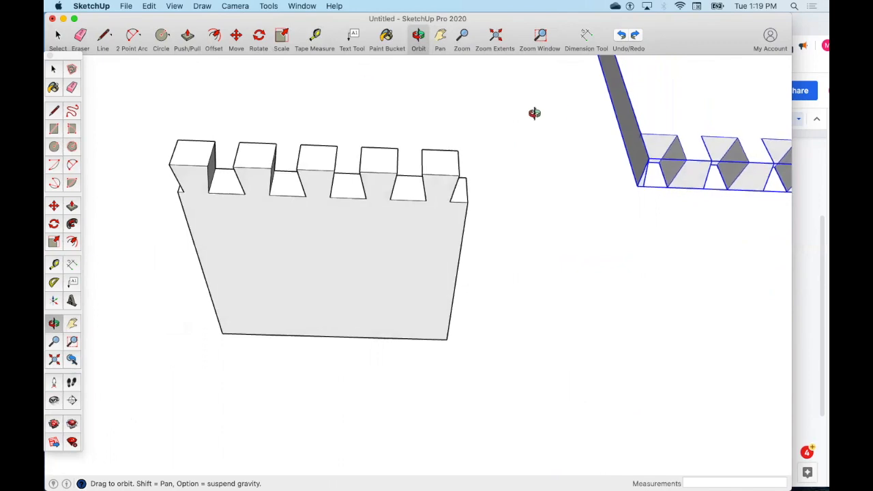
left_click(238, 37)
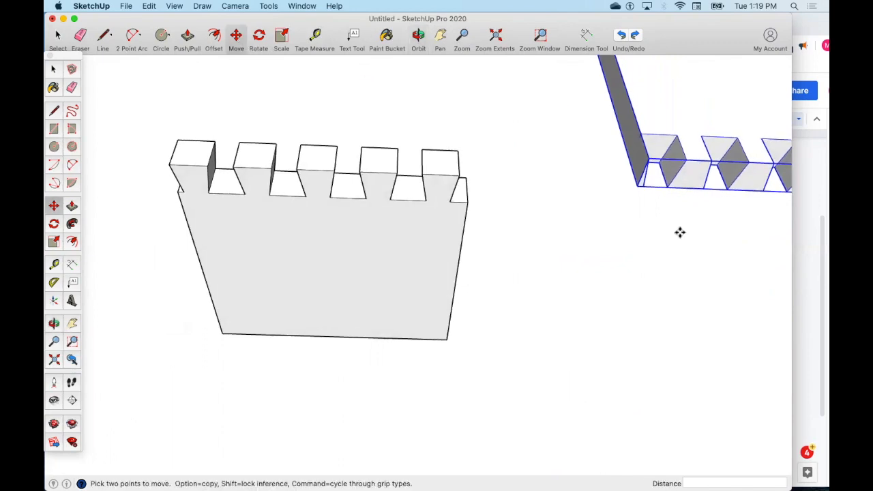
left_click(636, 185)
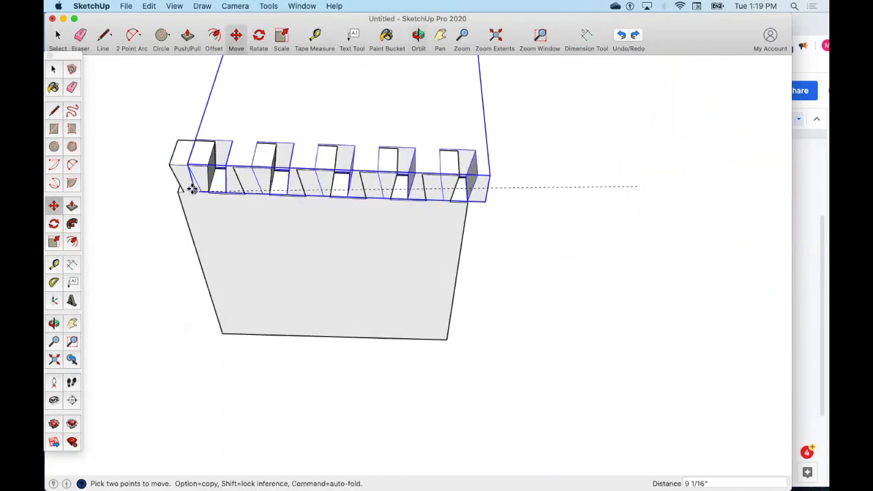
left_click(176, 191)
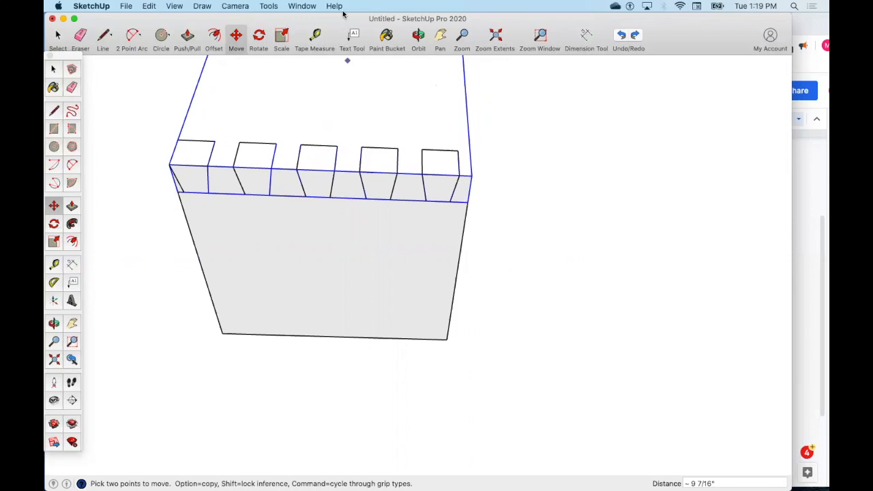
Step: Examine the assembled dovetail joint from several angles, including the side and the underside
left_click(418, 36)
left_click_drag(530, 218, 335, 284)
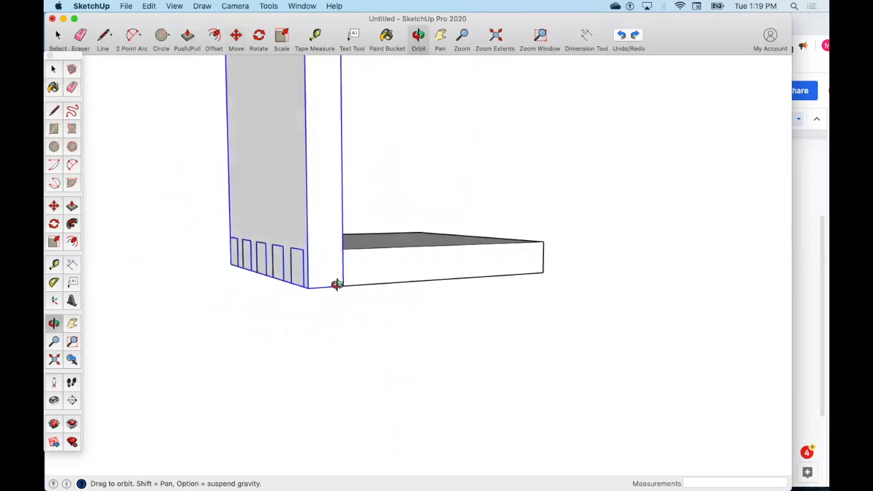
left_click_drag(372, 199, 414, 111)
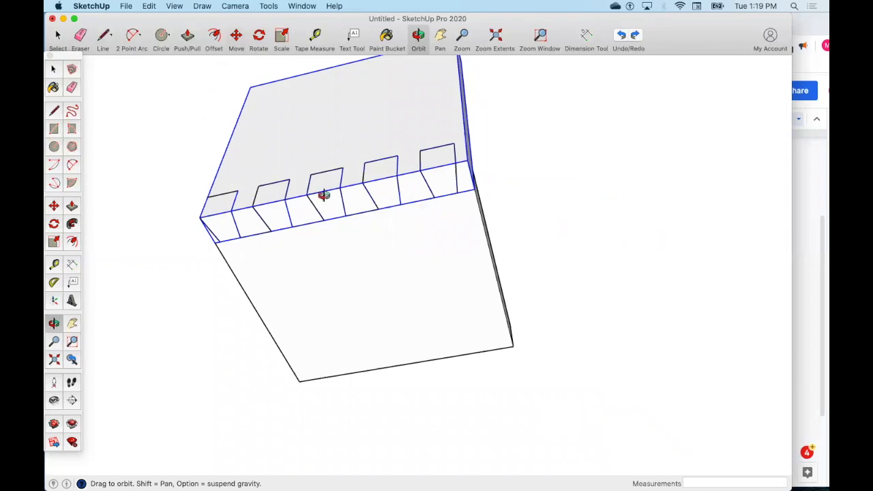
left_click_drag(345, 302, 393, 371)
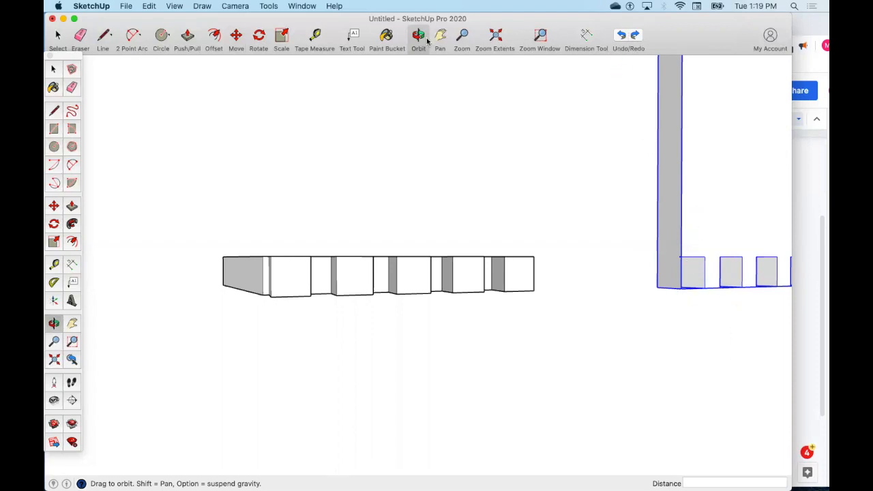
Step: Start a text label for the tail board
left_click(352, 36)
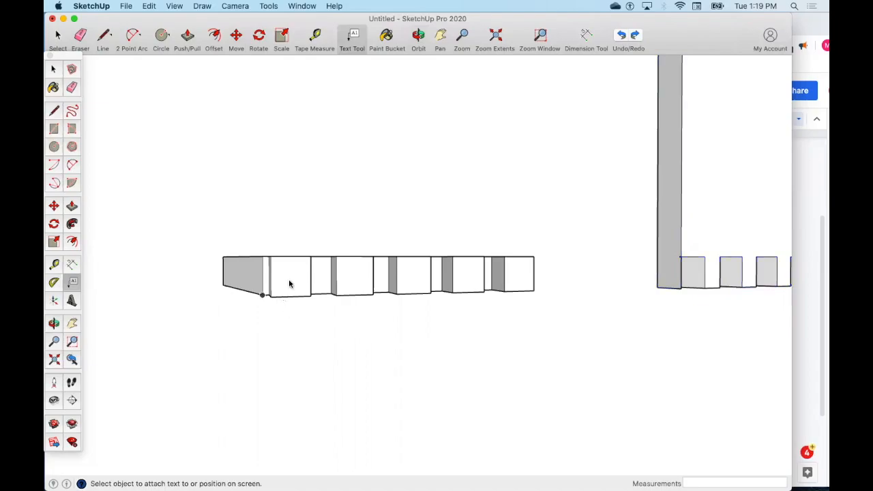